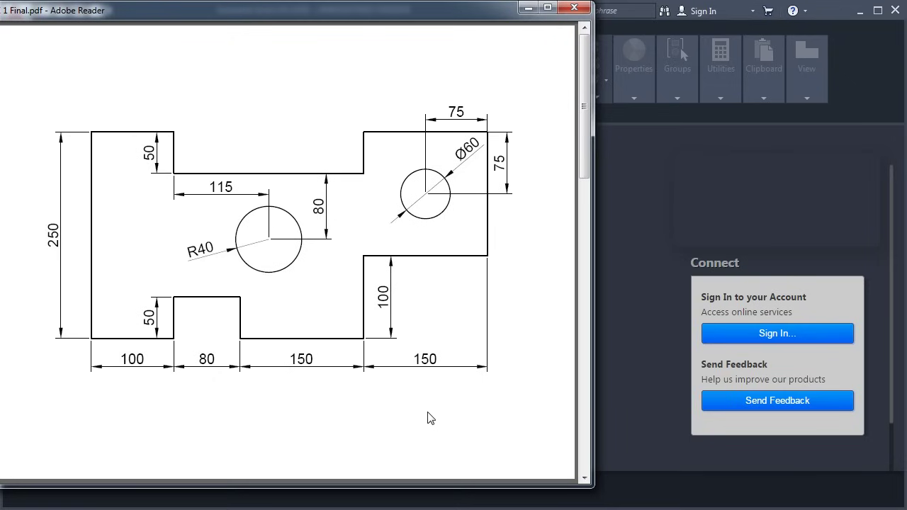
Page through the reference drawings in the PDF, then bring AutoCAD's Start page forward
scroll(395, 409, down, 3)
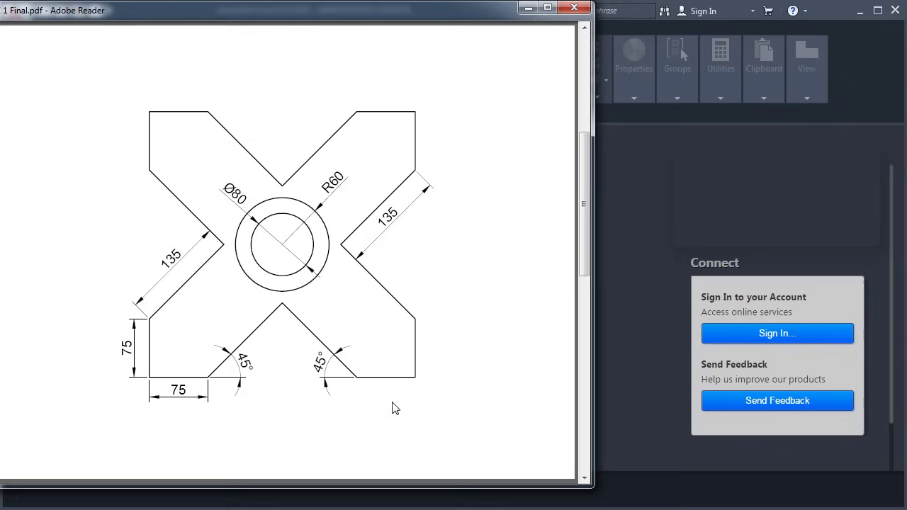
scroll(394, 409, down, 3)
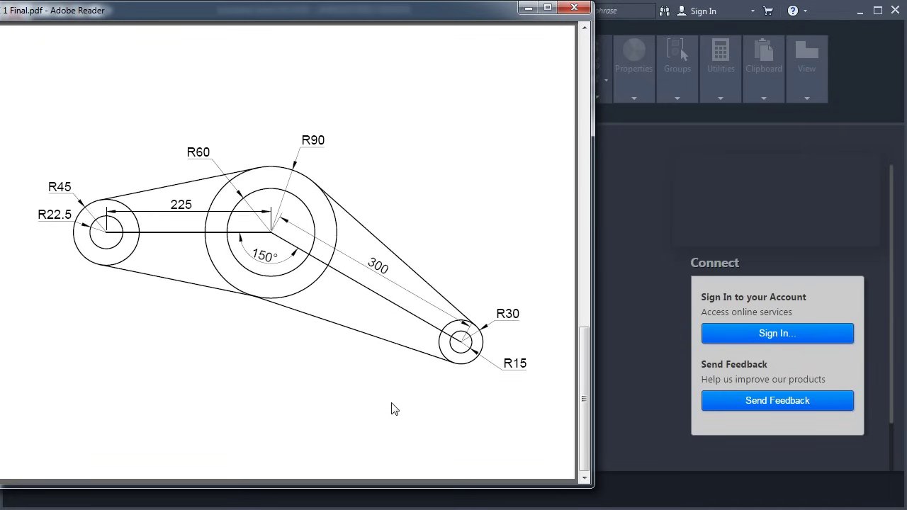
scroll(395, 409, down, 3)
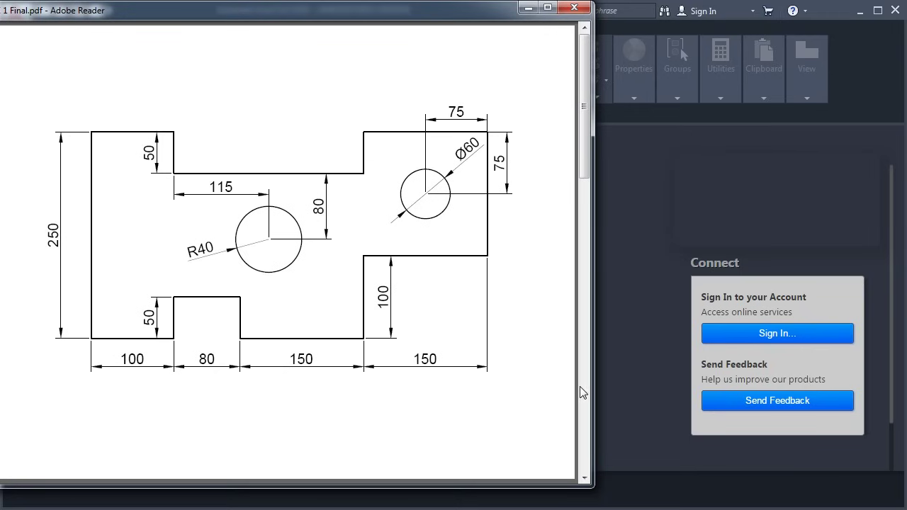
click(640, 382)
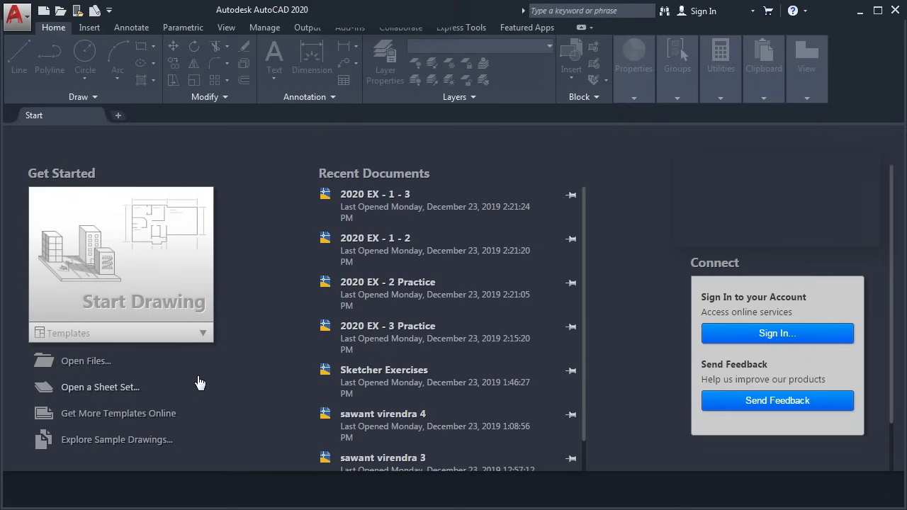
Start a new blank drawing from the acadiso.dwt template in the Templates list
click(203, 333)
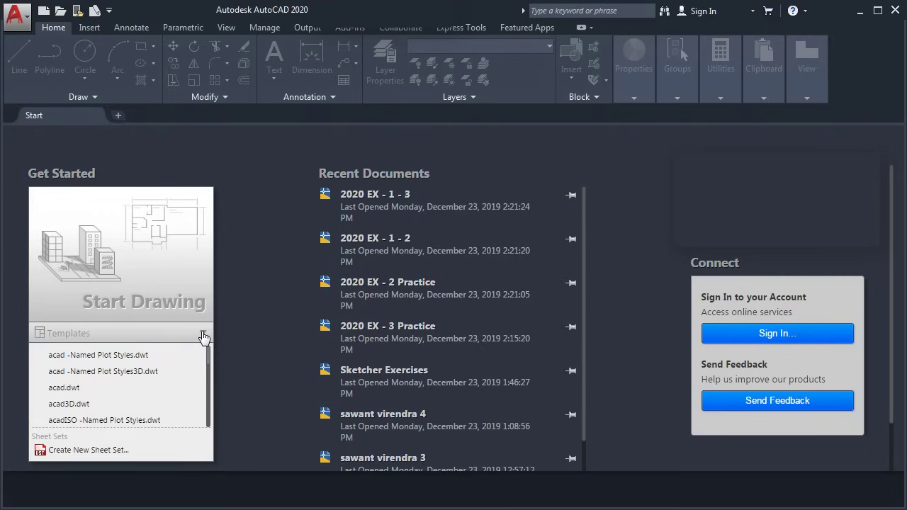
scroll(129, 403, down, 2)
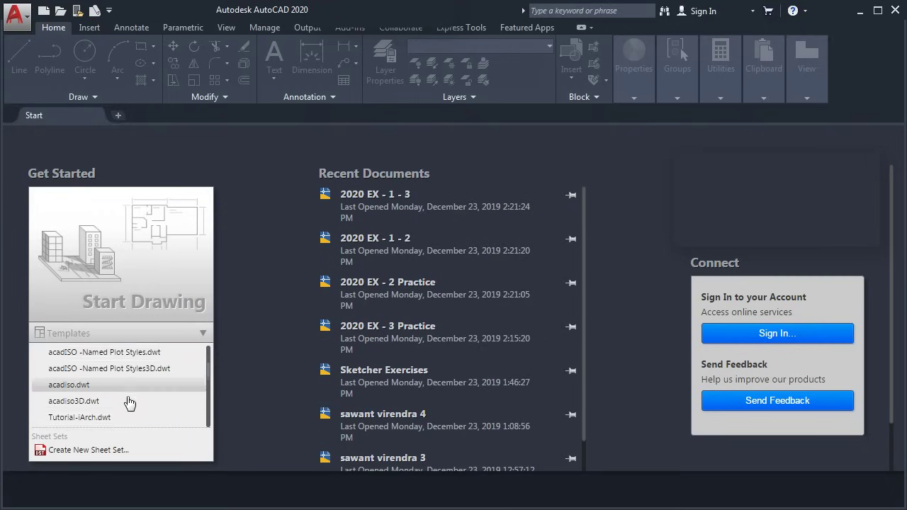
click(83, 385)
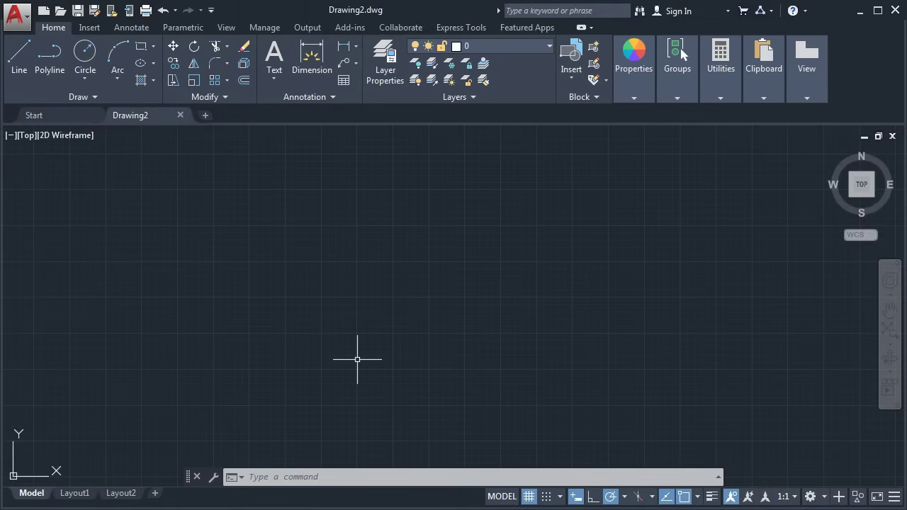
Accept Decimal length units with Millimeters insertion scale via UN, then return to the reference PDF
text(u)
key(Return)
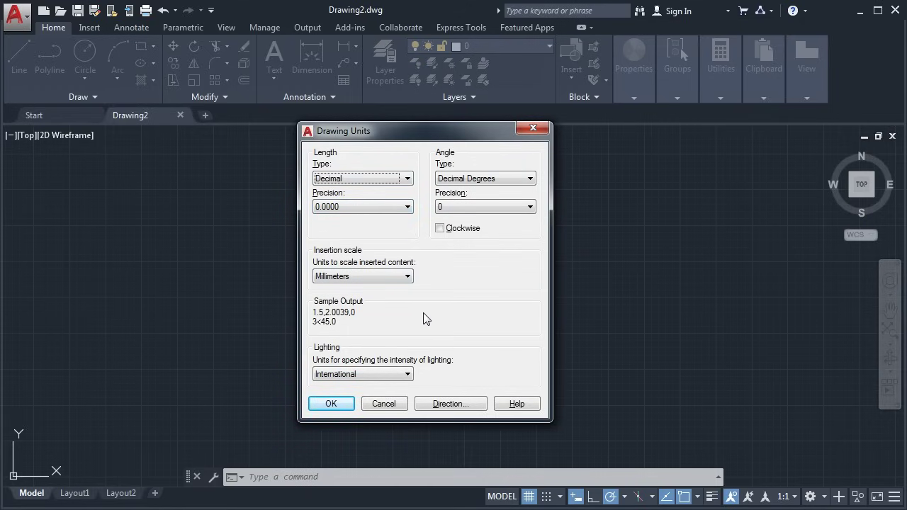
click(331, 404)
key(alt+Tab)
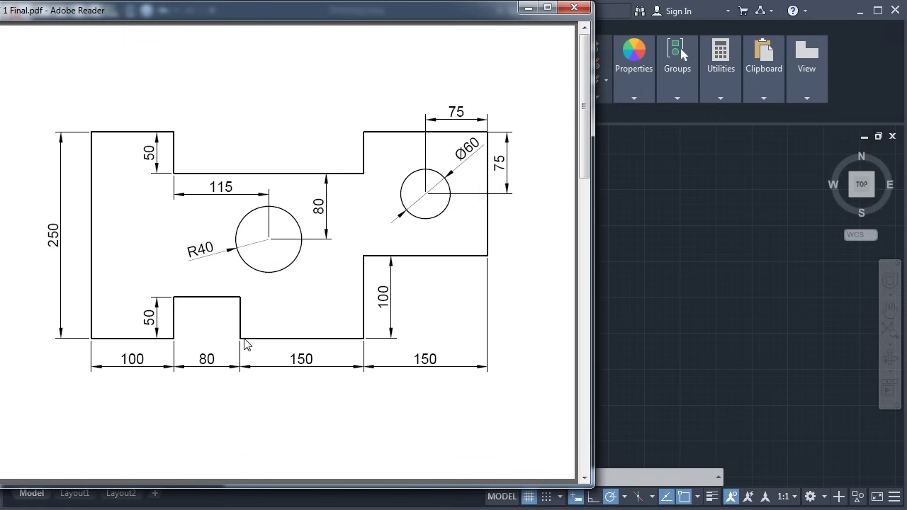
Return from the reference PDF to the empty AutoCAD drawing
click(638, 287)
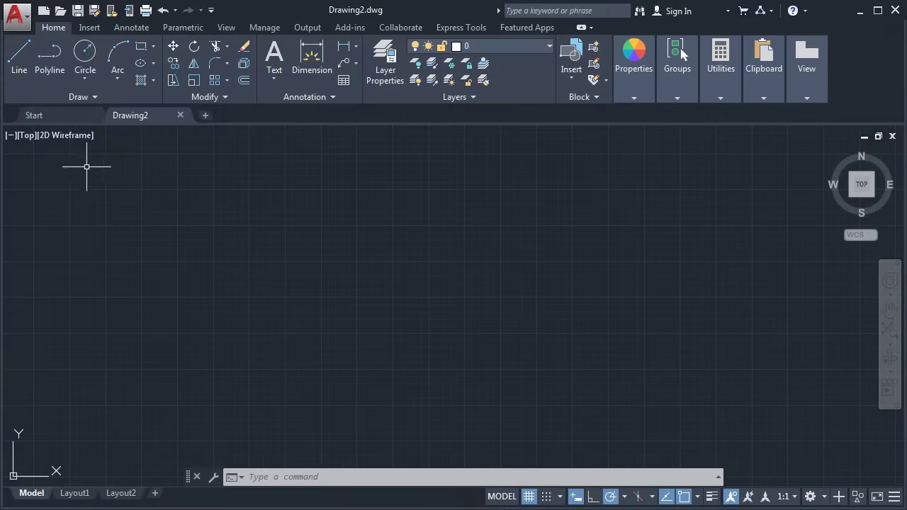
Start a line outline with a 100 horizontal segment and a 50 vertical segment
click(21, 71)
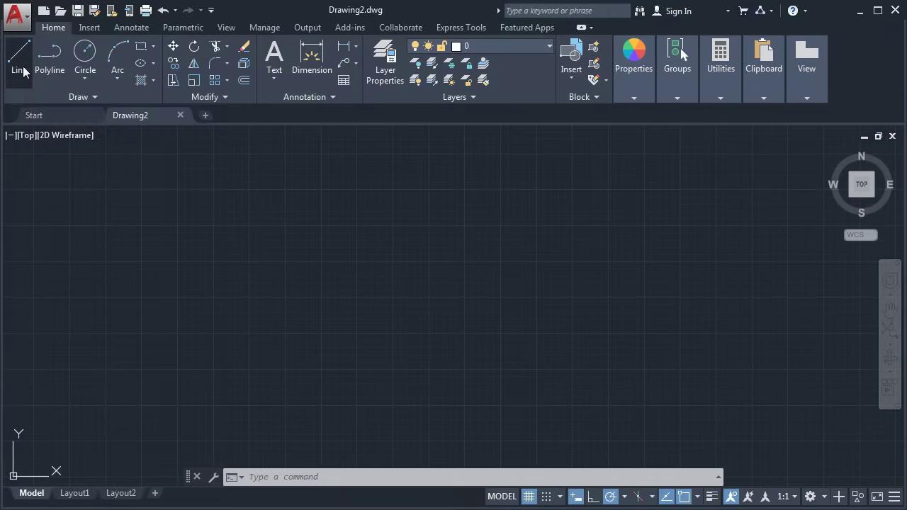
click(243, 391)
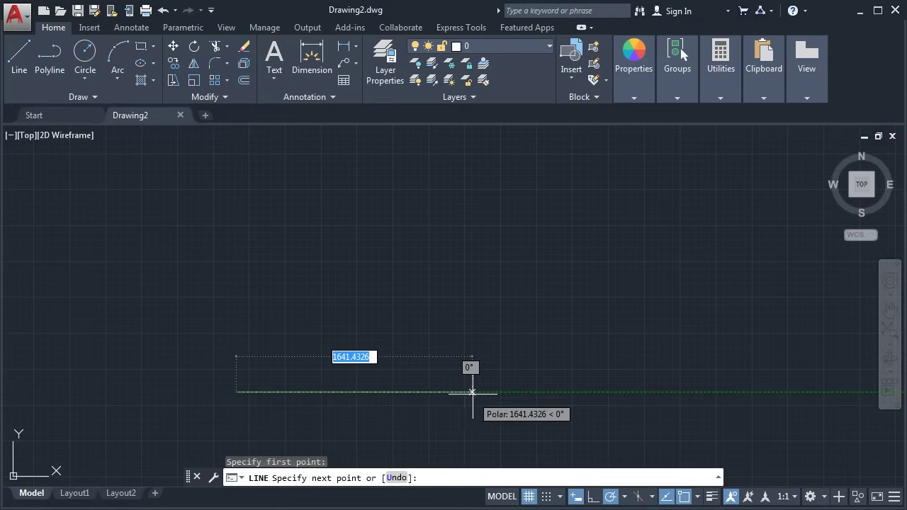
middle_drag(497, 392, 485, 383)
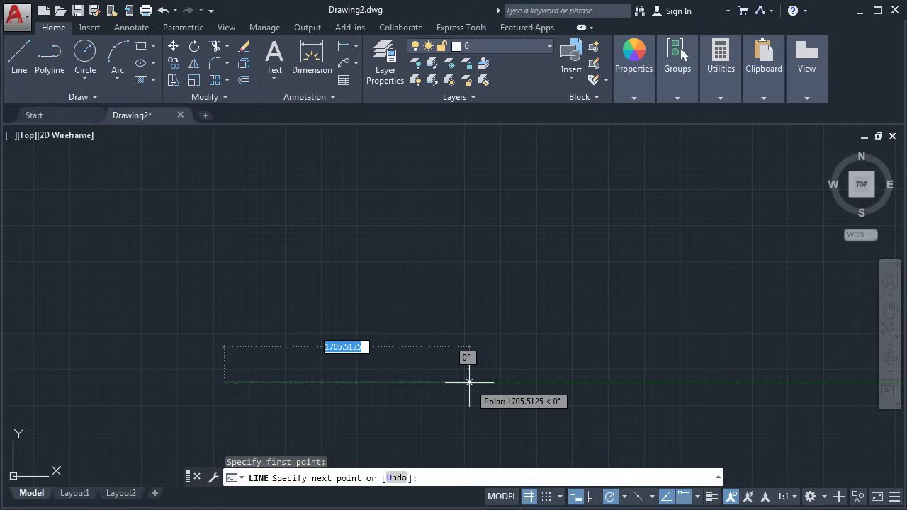
text(100)
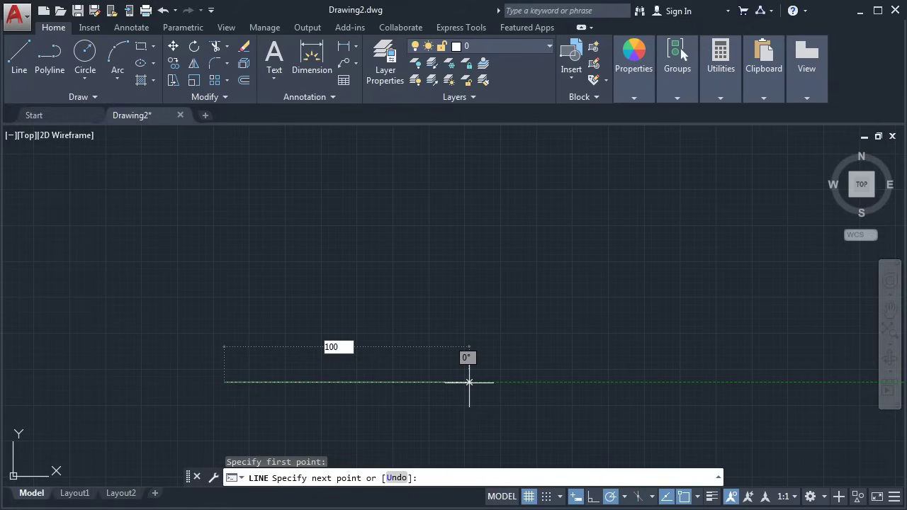
key(Return)
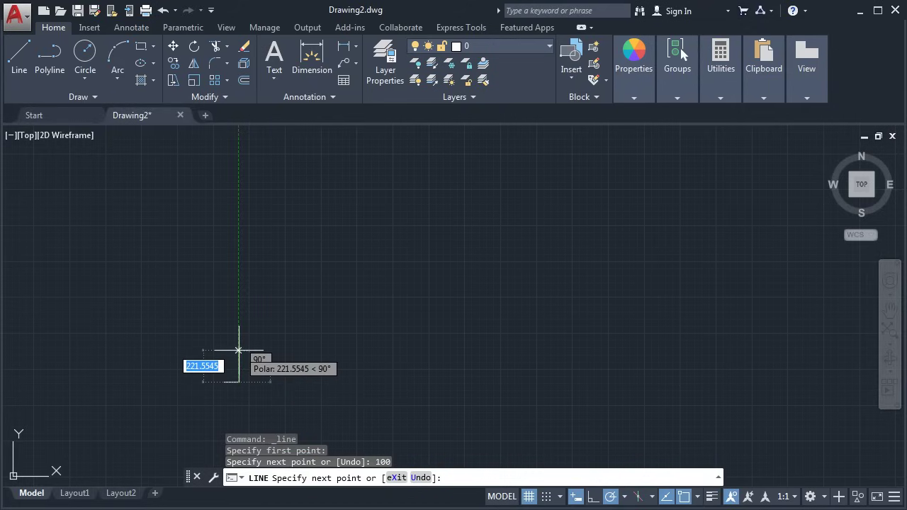
text(50)
key(Return)
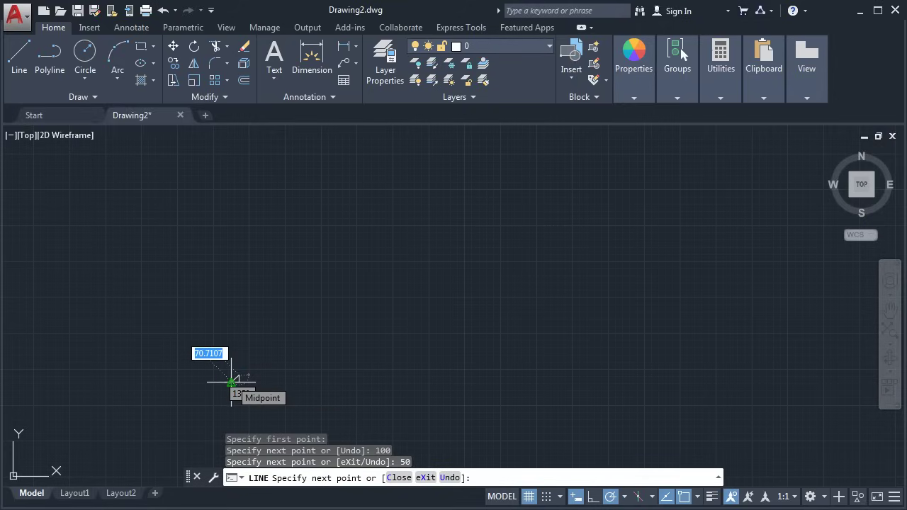
Add the 80 horizontal and 50 downward segments, then check the reference PDF
scroll(231, 382, up, 5)
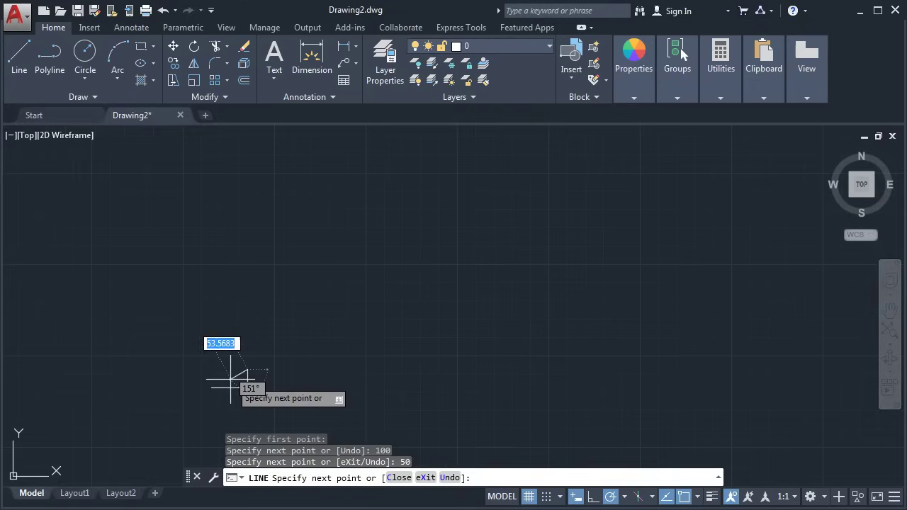
scroll(231, 401, up, 2)
scroll(263, 361, down, 1)
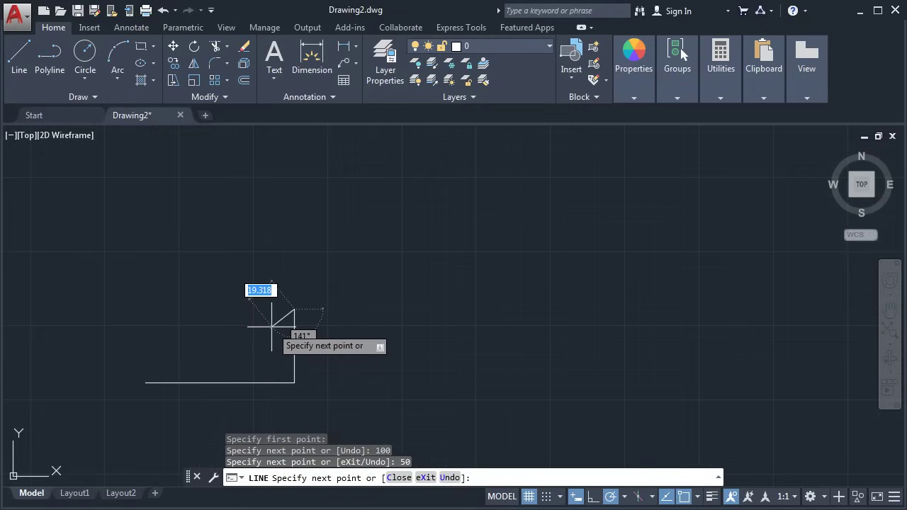
middle_drag(271, 326, 248, 380)
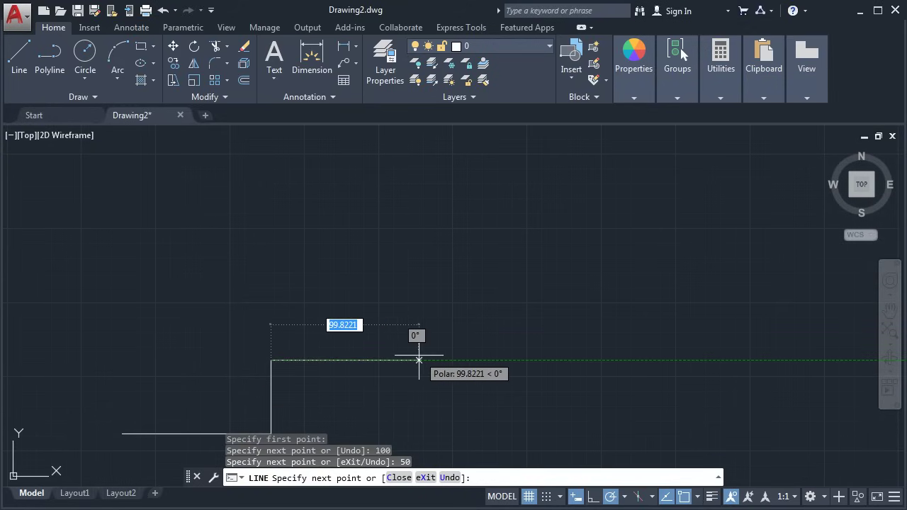
text(80)
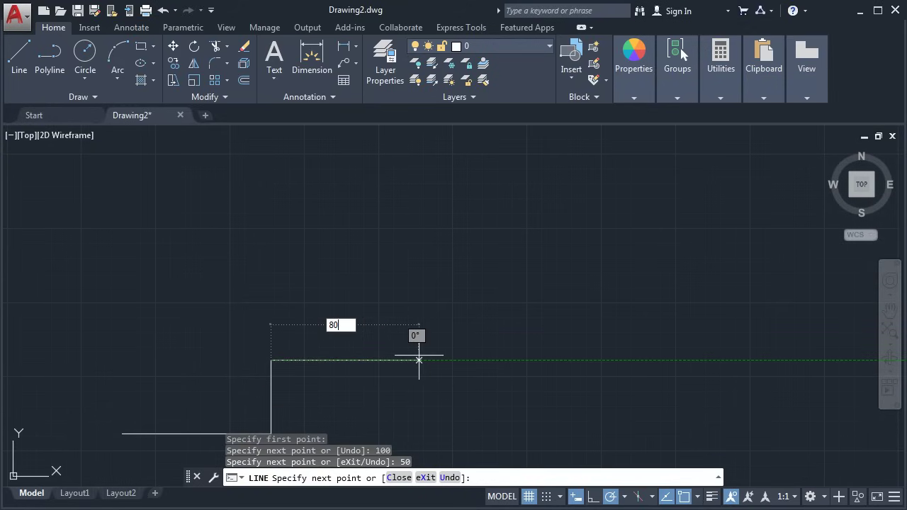
key(Return)
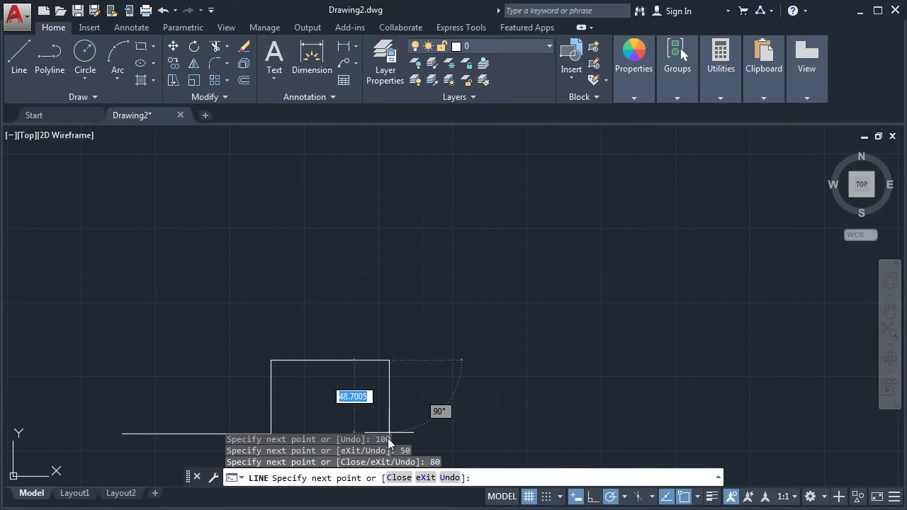
text(50)
key(Return)
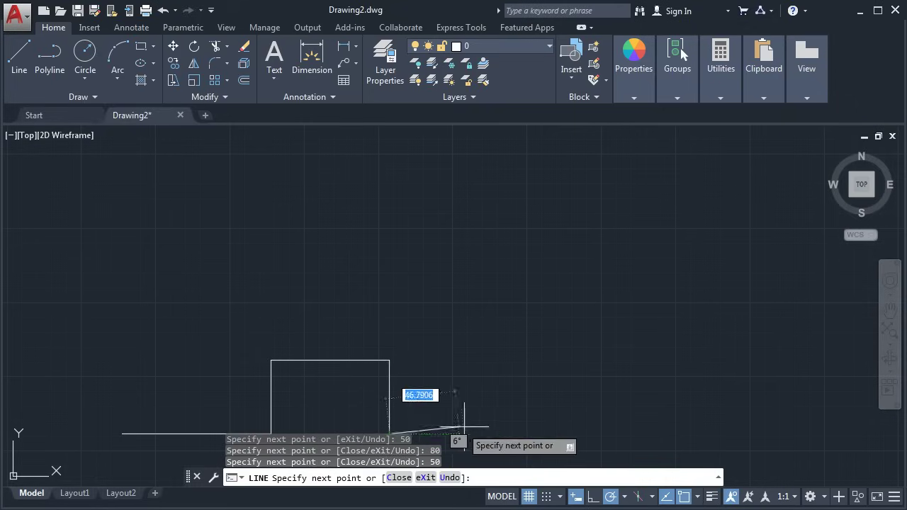
key(alt+Tab)
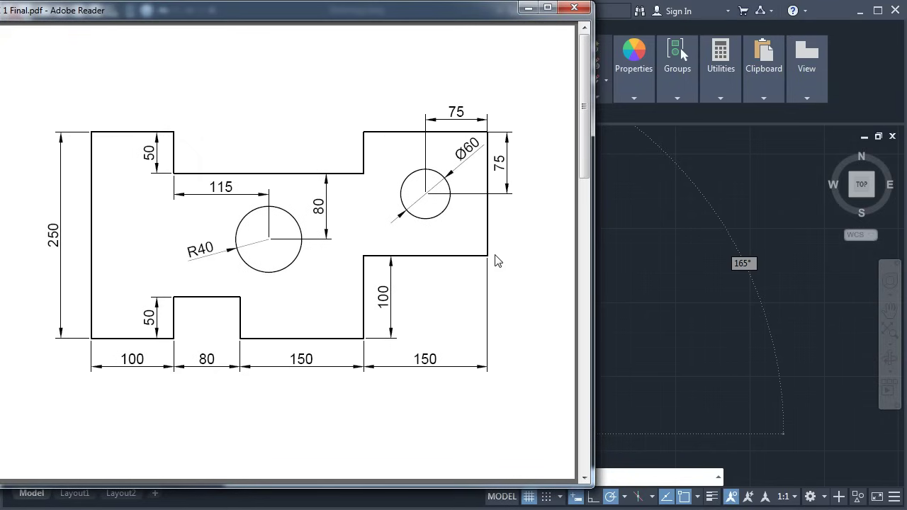
Continue the outline with segments of 150 across, 100 up and 150 across
click(665, 330)
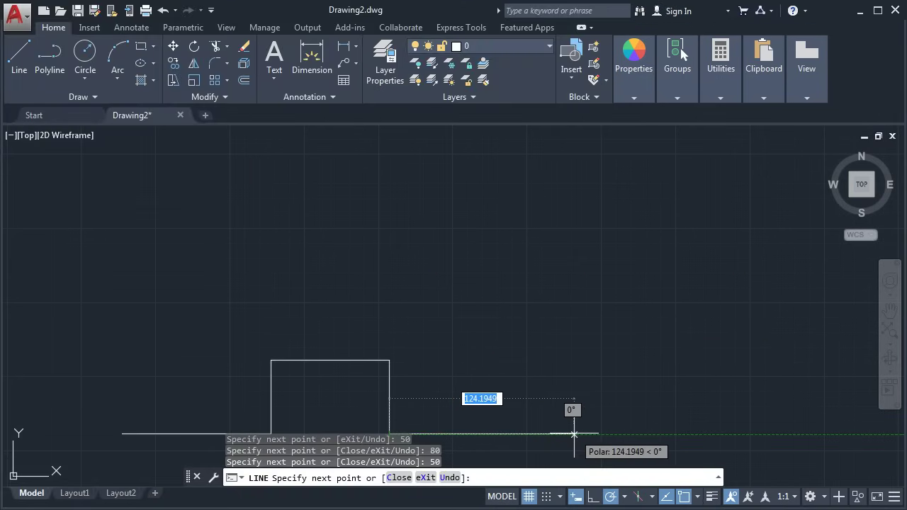
text(1)
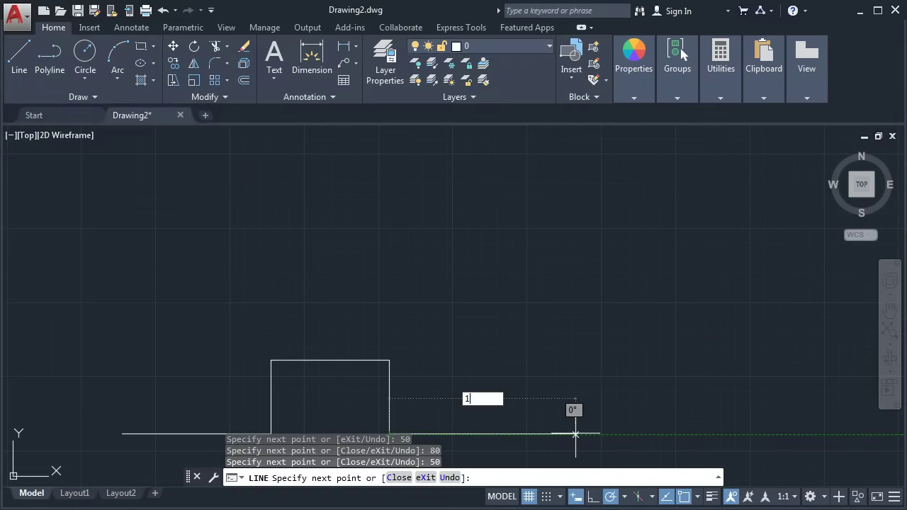
text(50)
key(Return)
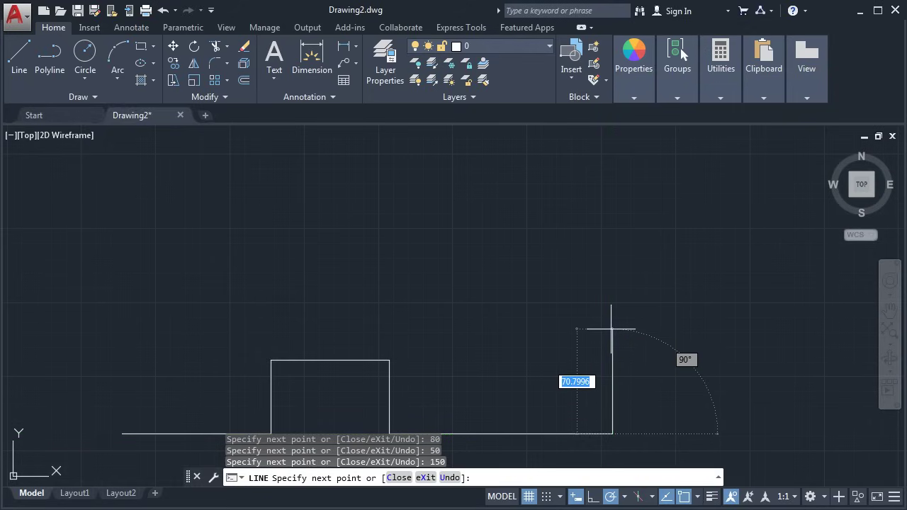
text(100)
key(Return)
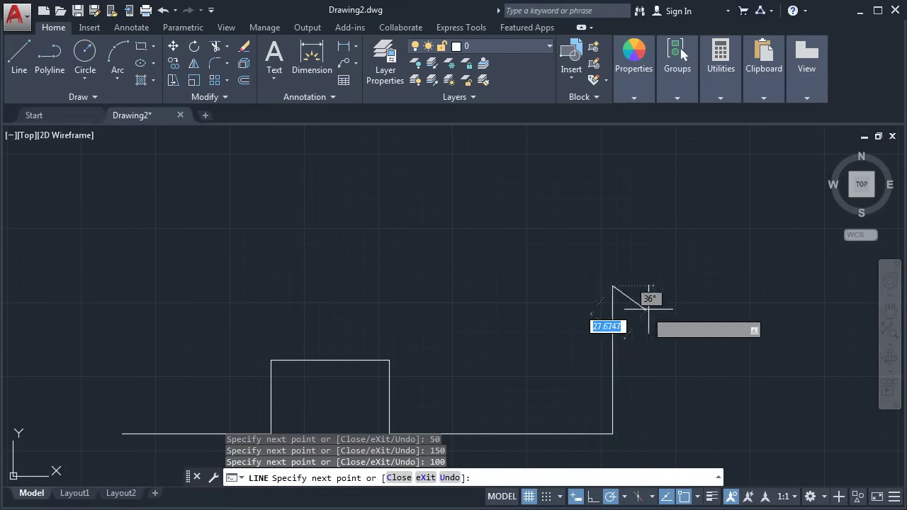
text(15)
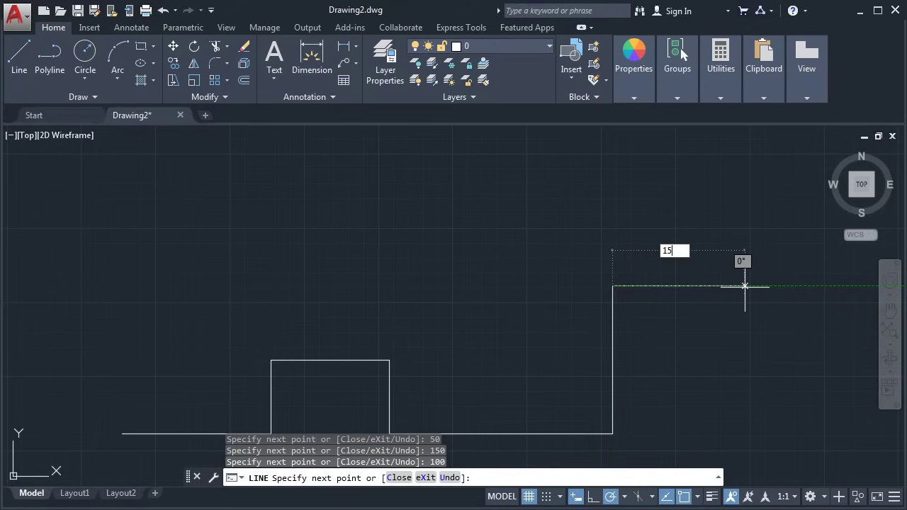
text(0)
key(Return)
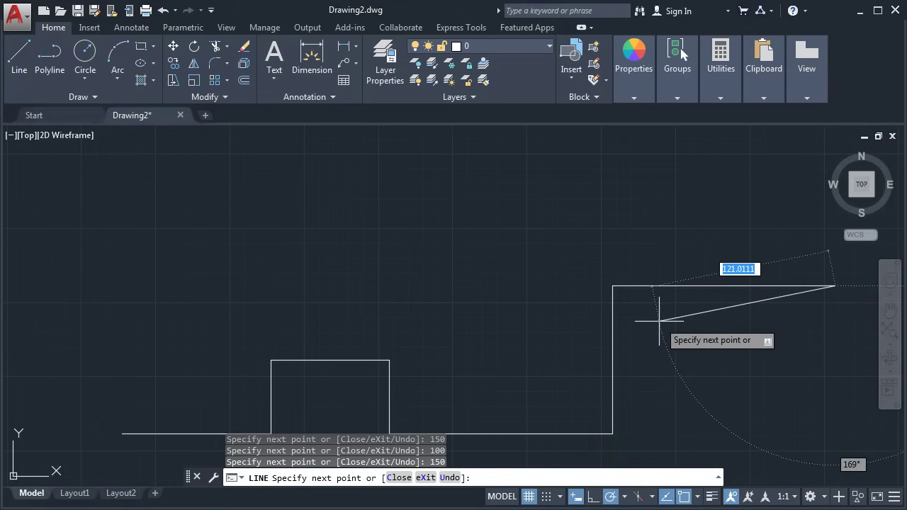
Check the reference dimensions, then draw the 150-long vertical right edge
scroll(660, 321, down, 2)
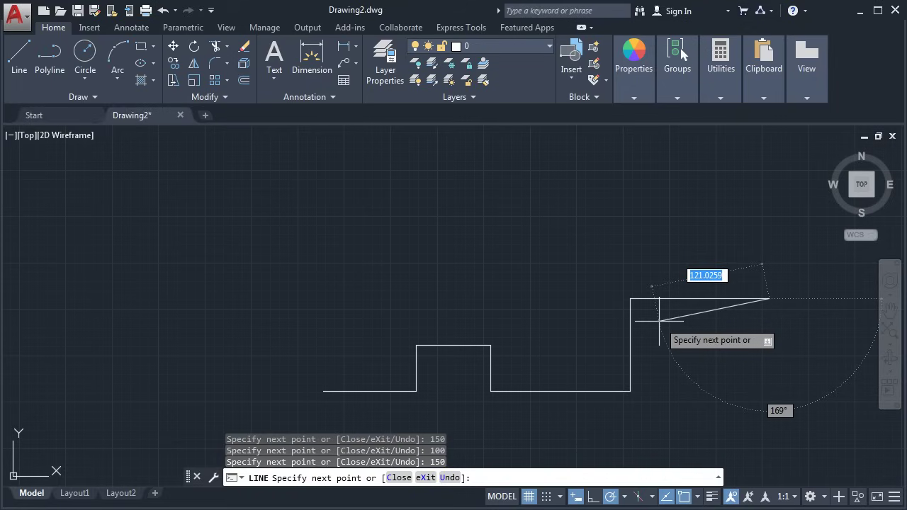
mouse_move(653, 323)
middle_down()
mouse_move(545, 341)
mouse_move(554, 337)
middle_up()
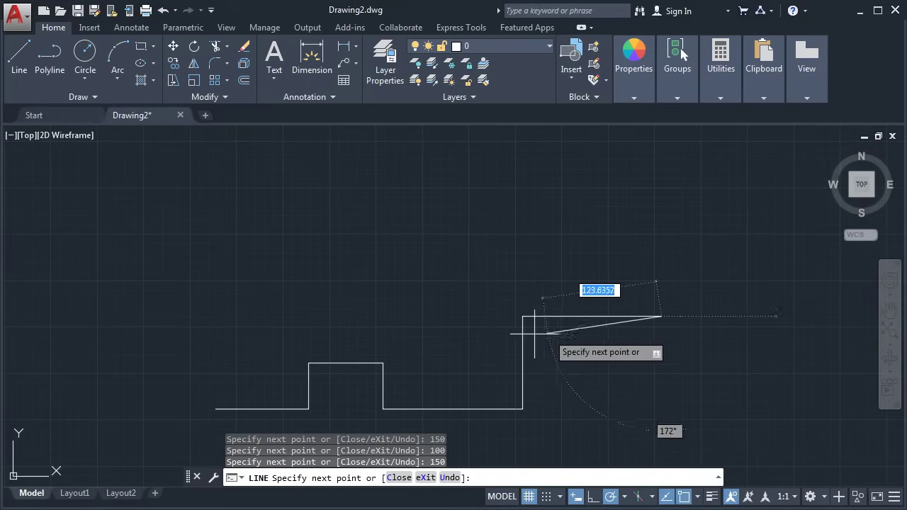
key(alt+Tab)
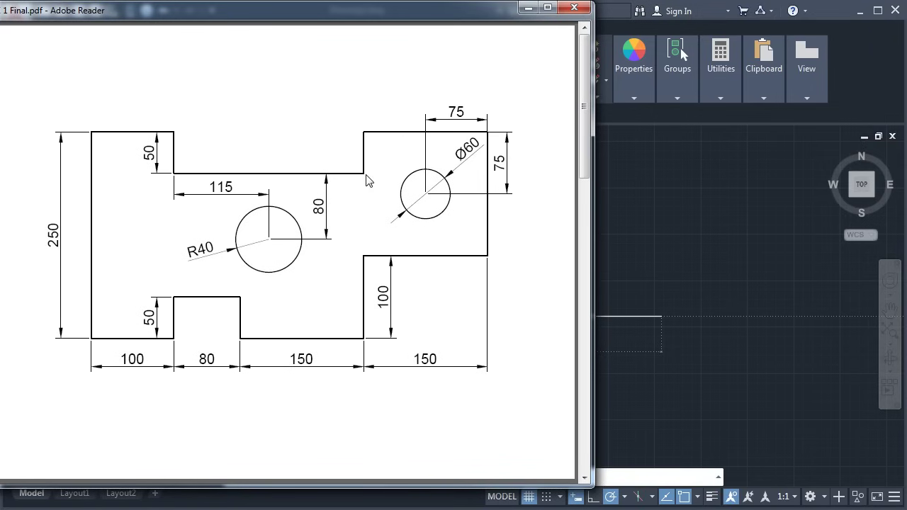
click(658, 216)
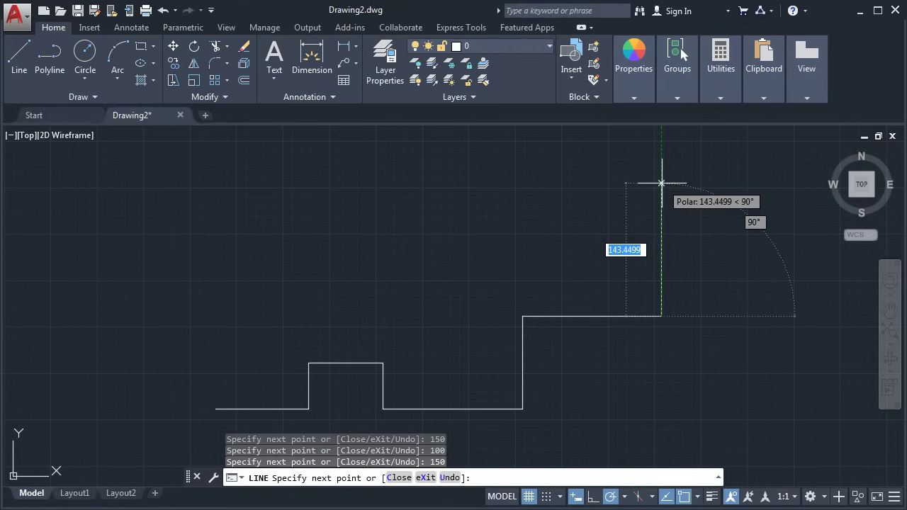
text(150)
key(Return)
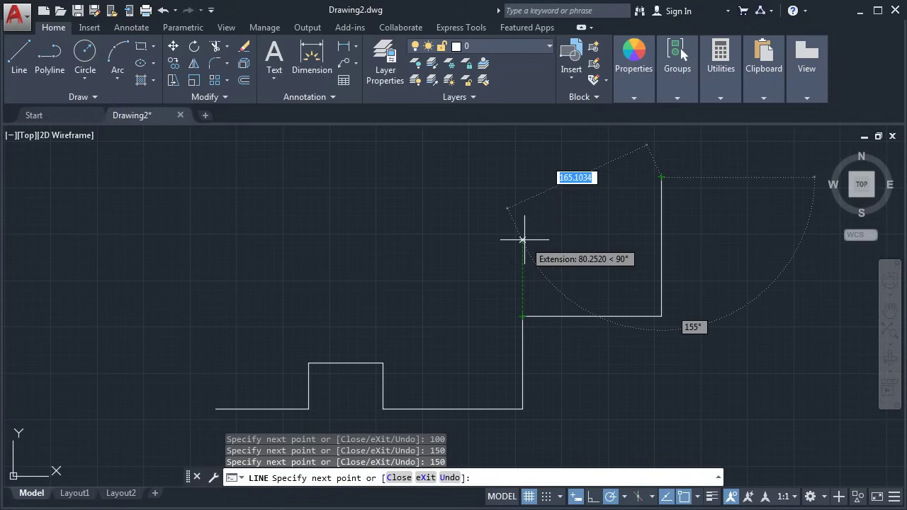
Draw the 150 top edge and the 50-deep notch down, across above the tab, and back up
click(523, 177)
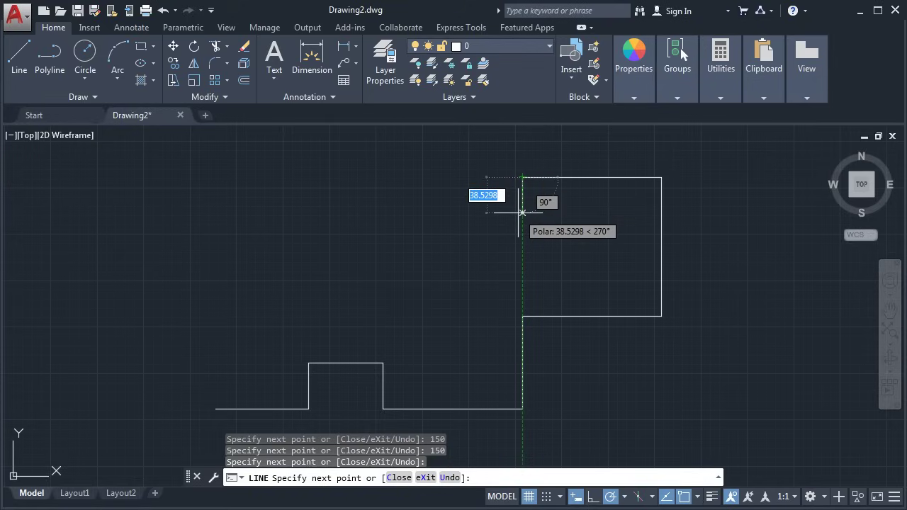
text(50)
key(Return)
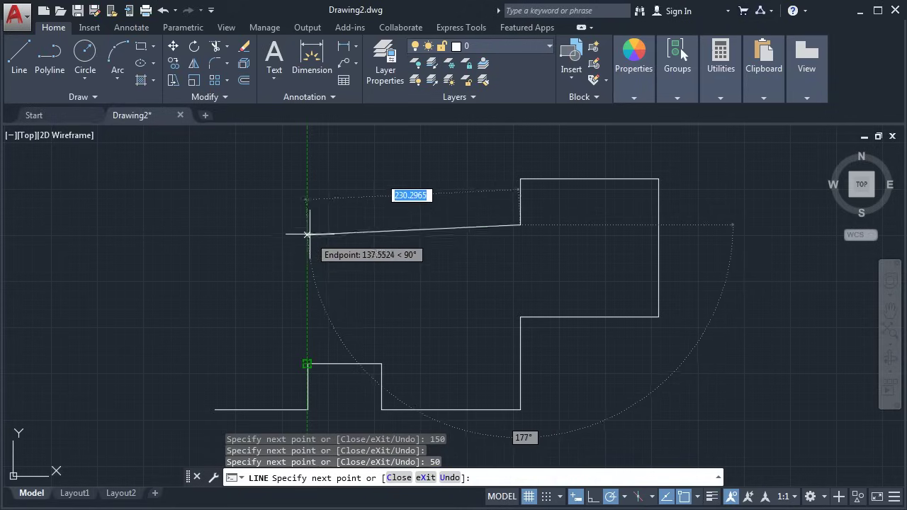
click(307, 225)
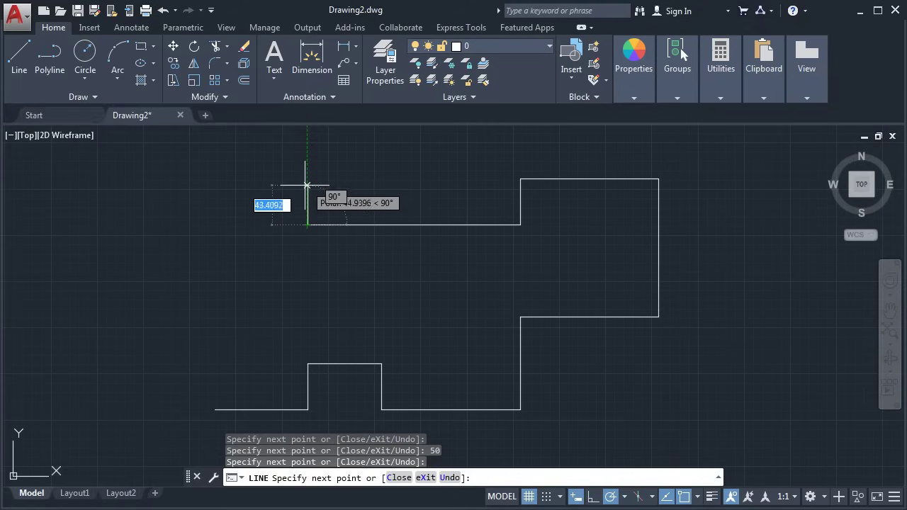
text(50)
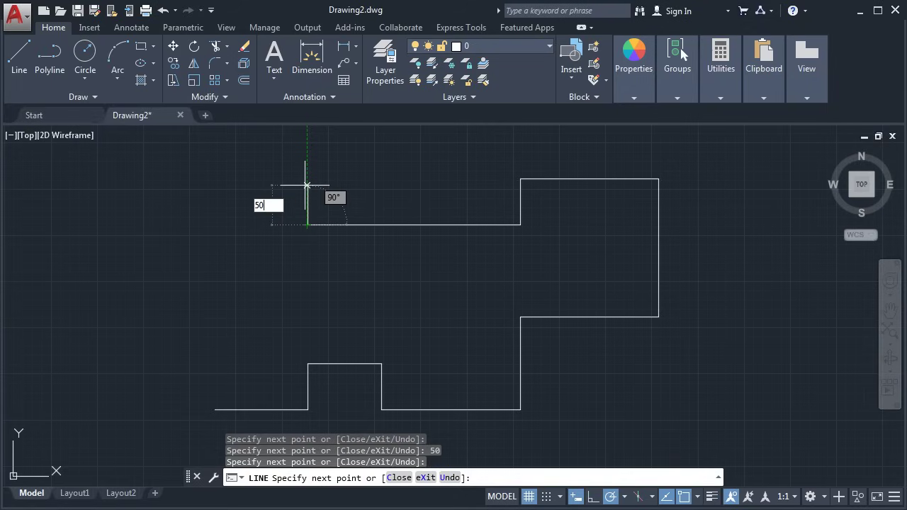
key(Return)
Place the top-left corner and close the outline back to its start point
key(alt+Tab)
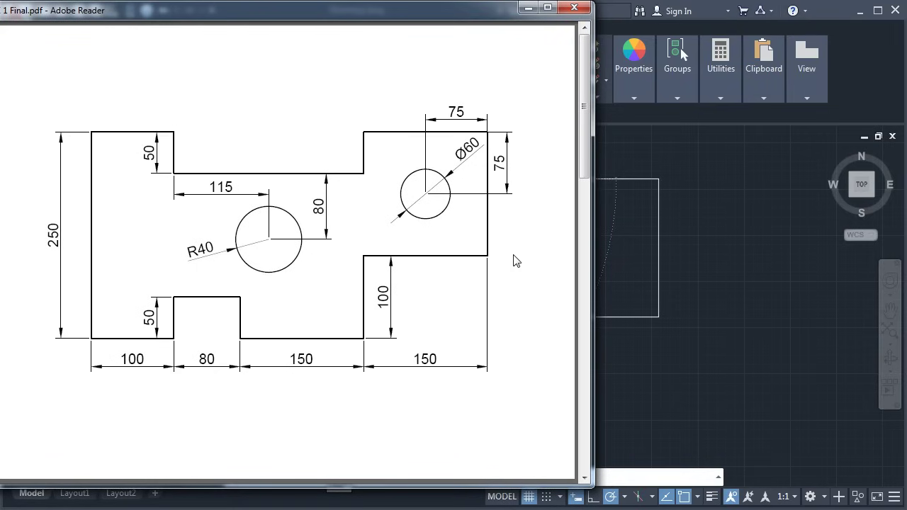
key(alt+Tab)
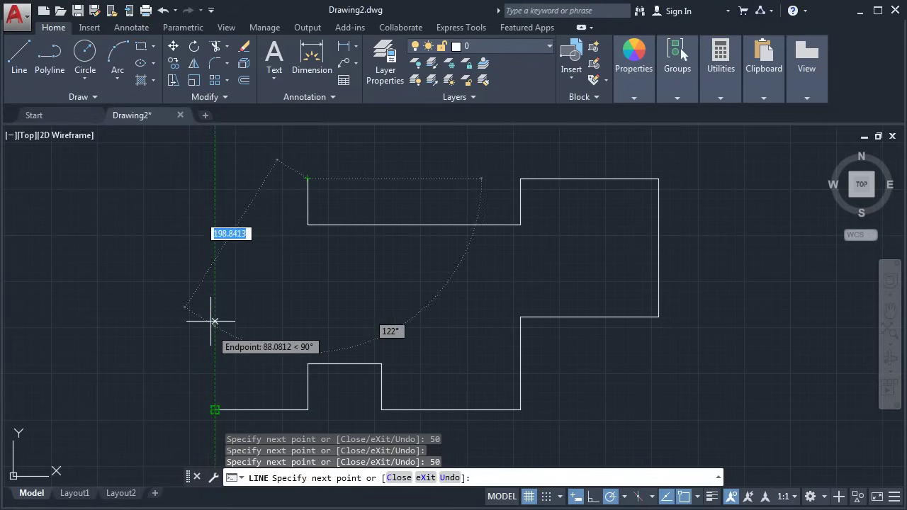
click(214, 178)
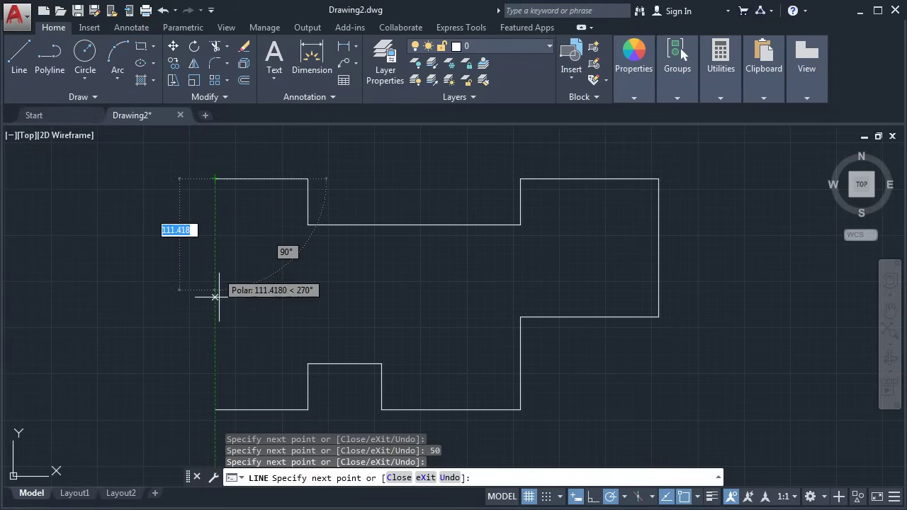
click(398, 478)
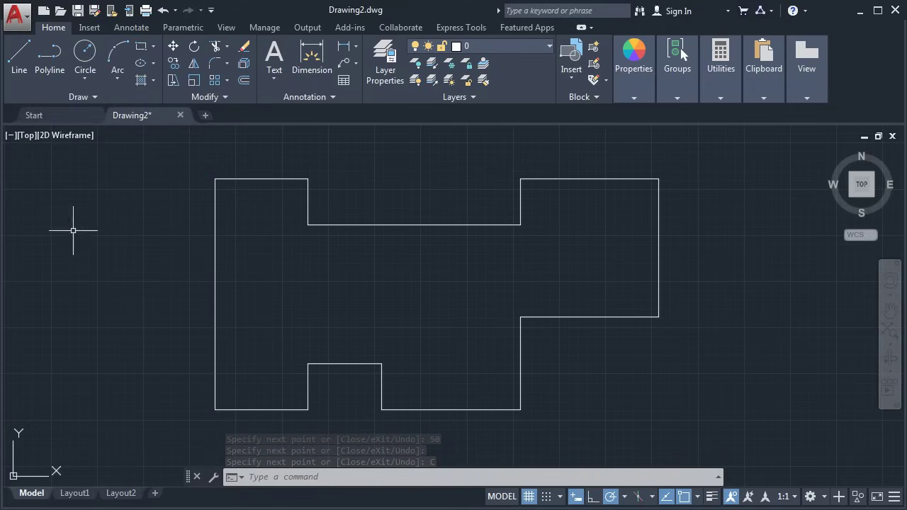
key(alt+Tab)
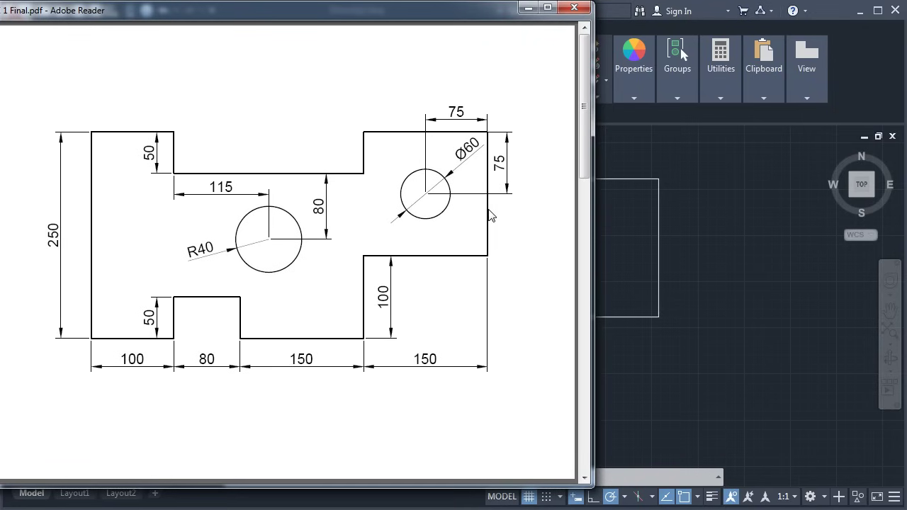
Return from the PDF to AutoCAD with the closed stepped outline
click(684, 267)
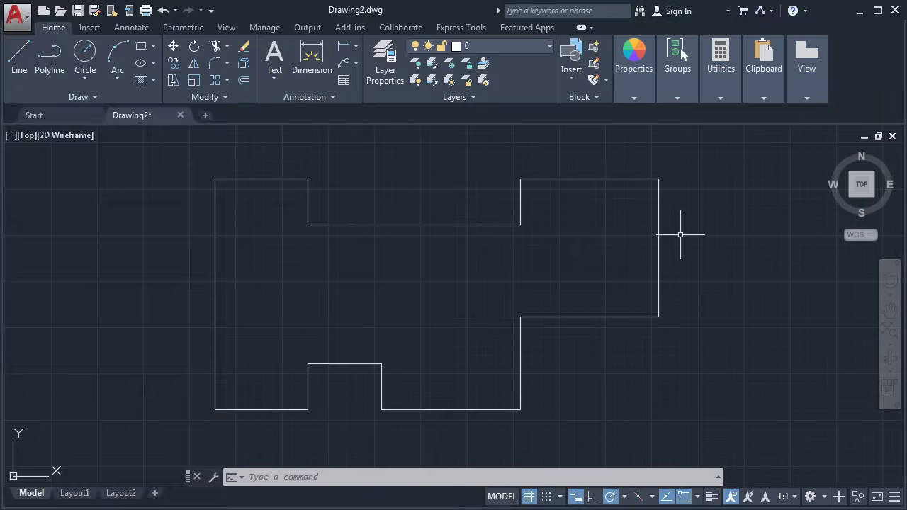
Draw a 60-diameter Center, Diameter circle in the upper-right block, then check the PDF
click(87, 78)
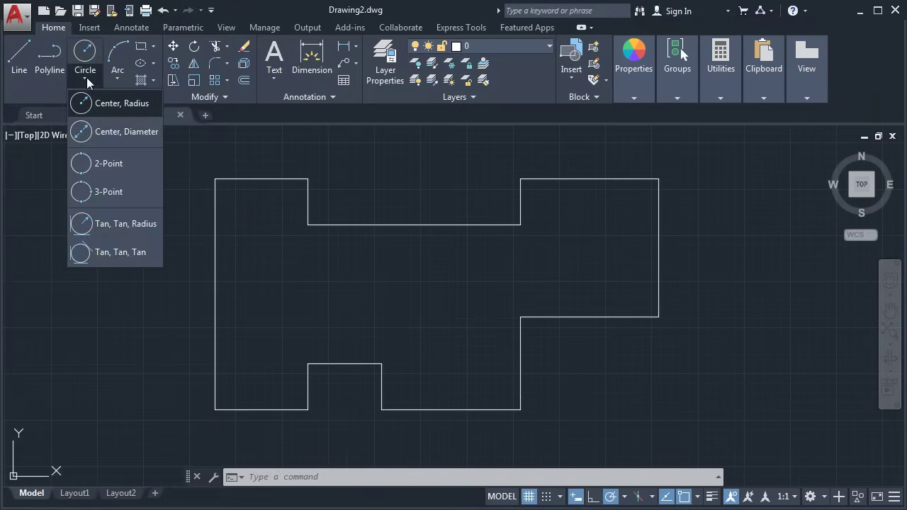
click(122, 135)
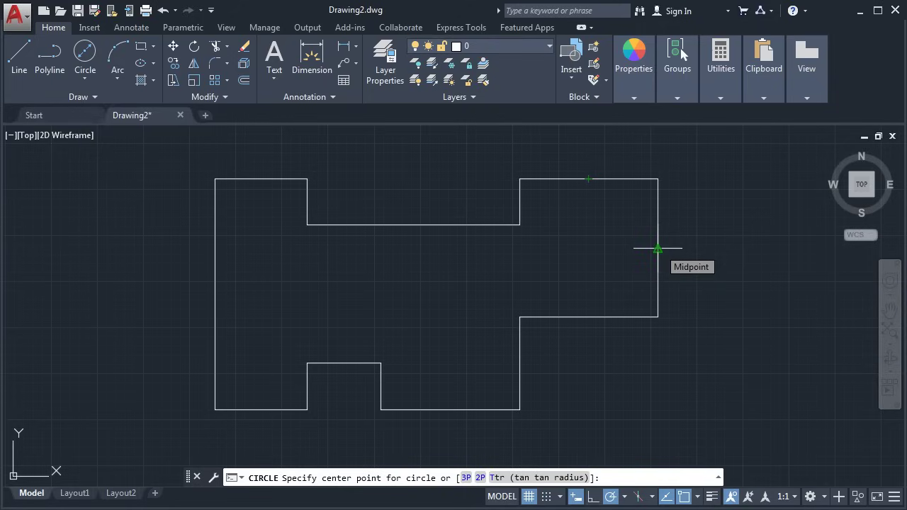
click(589, 249)
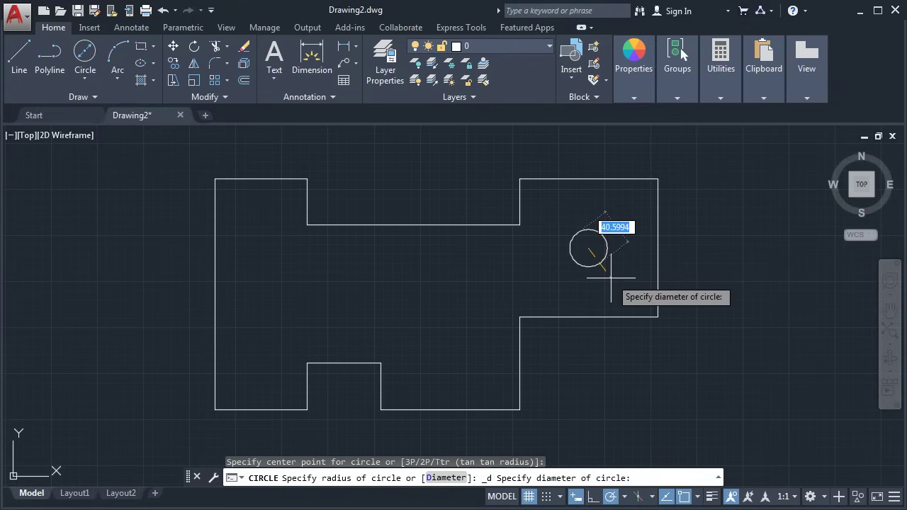
text(60)
key(Return)
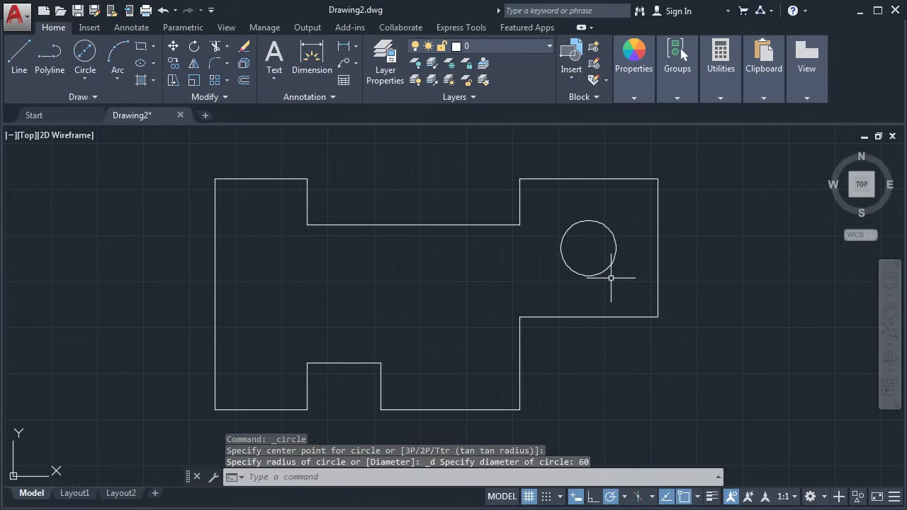
key(alt+Tab)
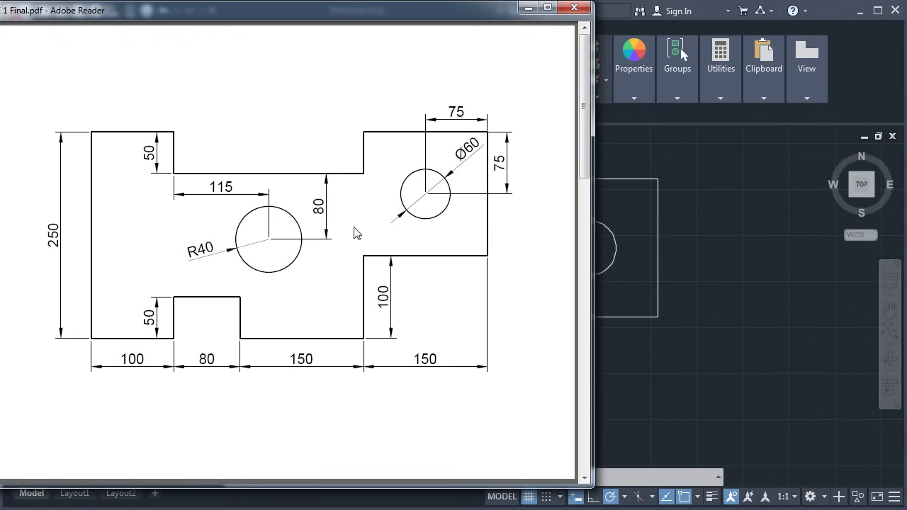
Draw a Center, Radius circle of radius 40 centred 80 below the notch-floor midpoint
click(699, 235)
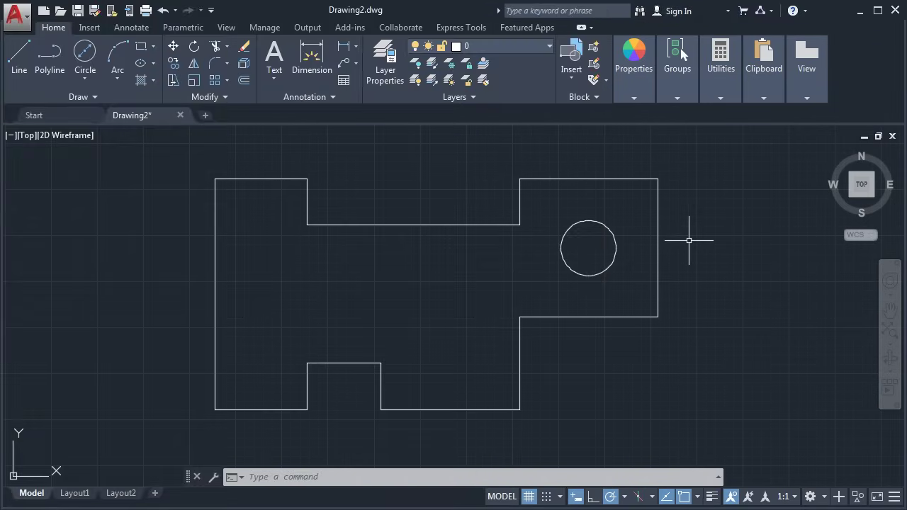
click(87, 78)
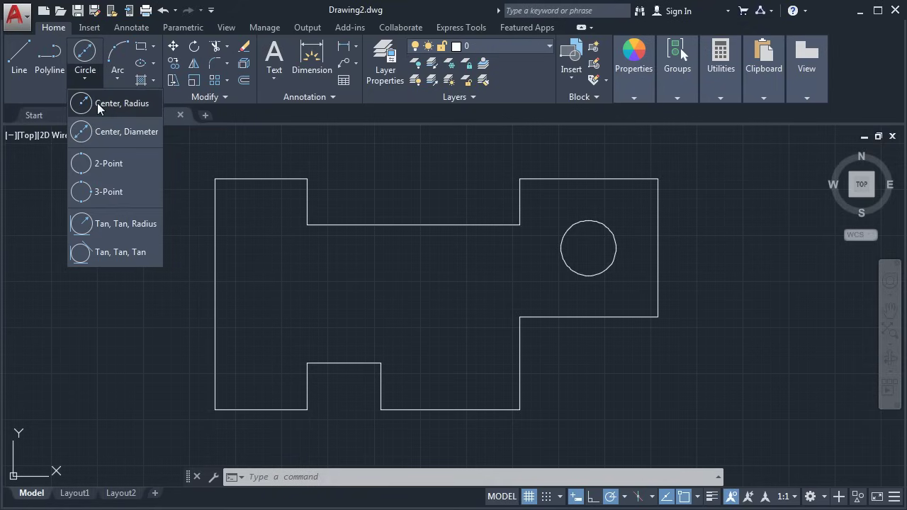
click(110, 96)
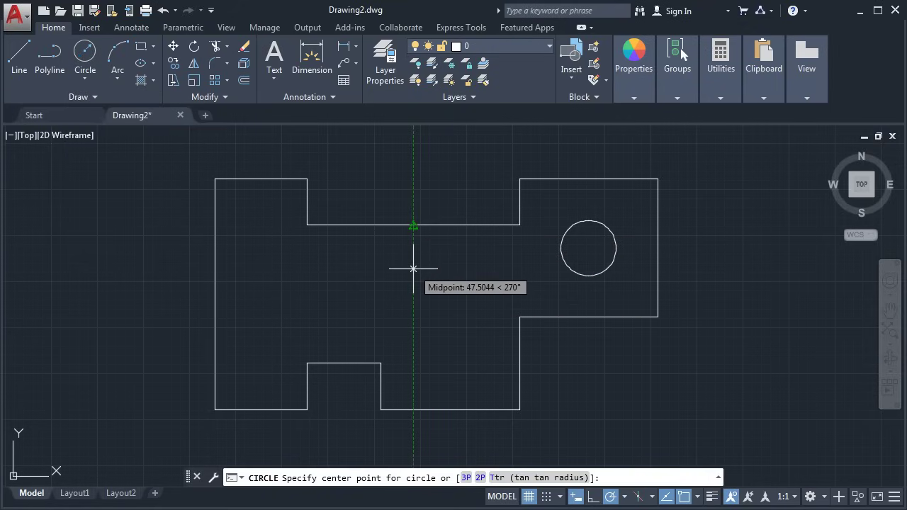
text(80)
key(Return)
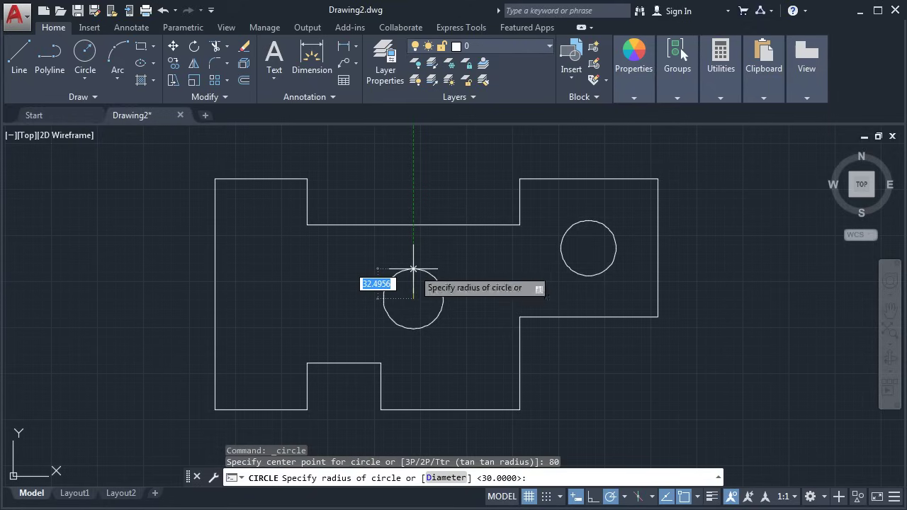
text(40)
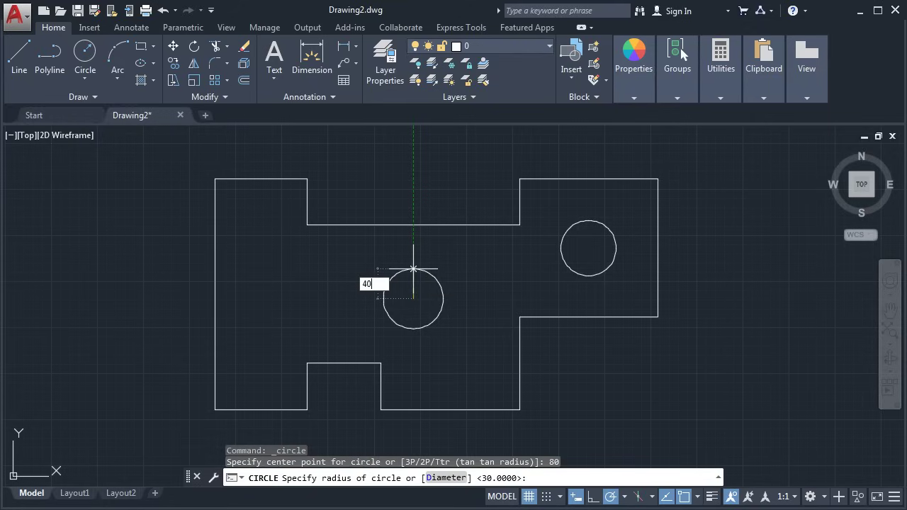
key(Return)
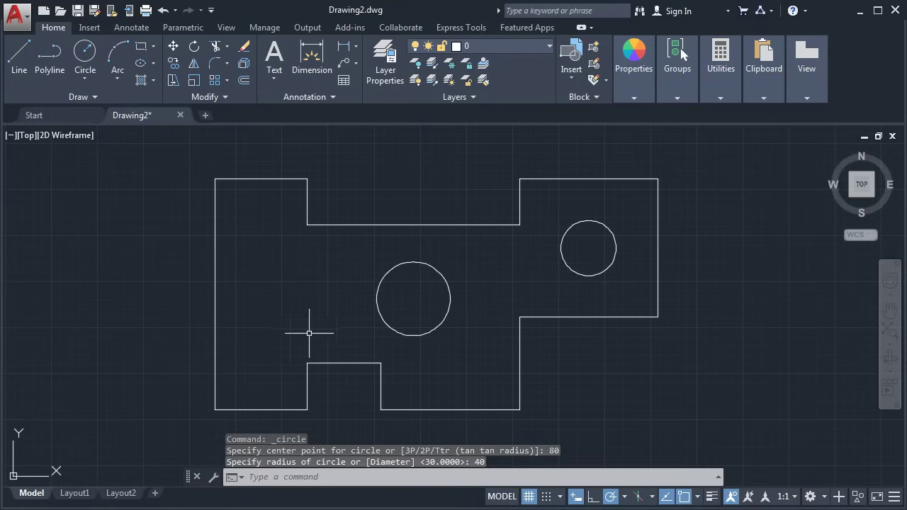
key(alt+Tab)
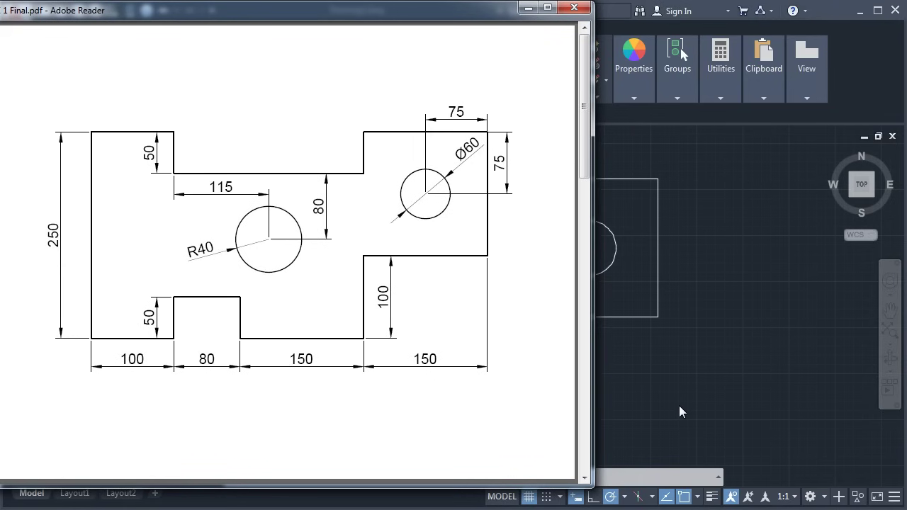
key(alt+Tab)
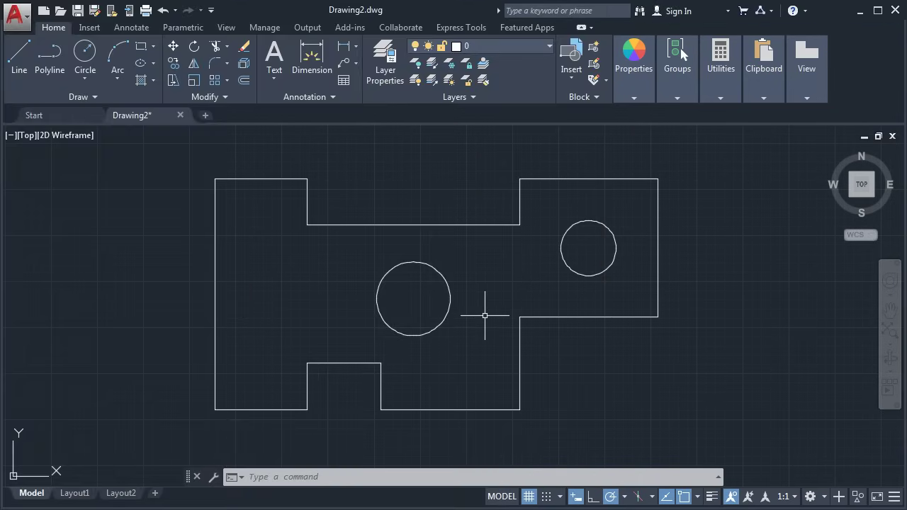
Start a new Drawing3, accept Decimal 0.0000 millimetre units, and bring up the reference PDF
click(205, 116)
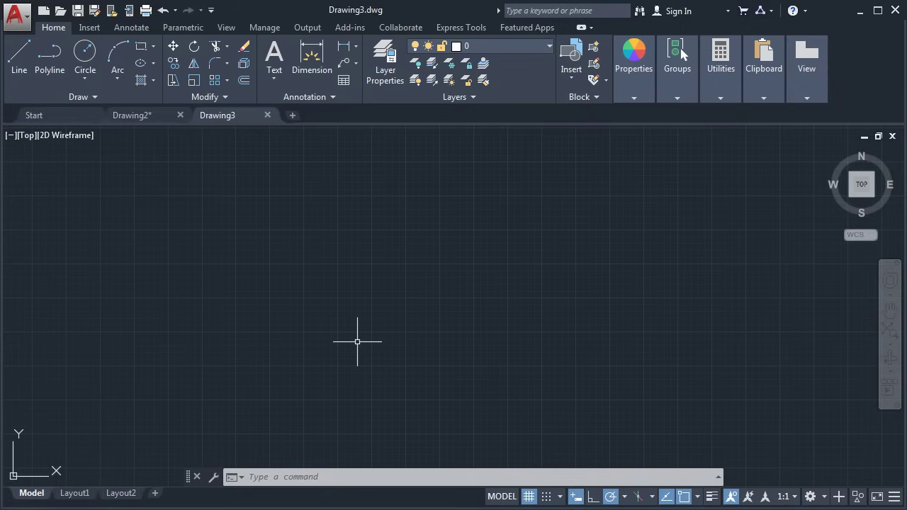
text(un)
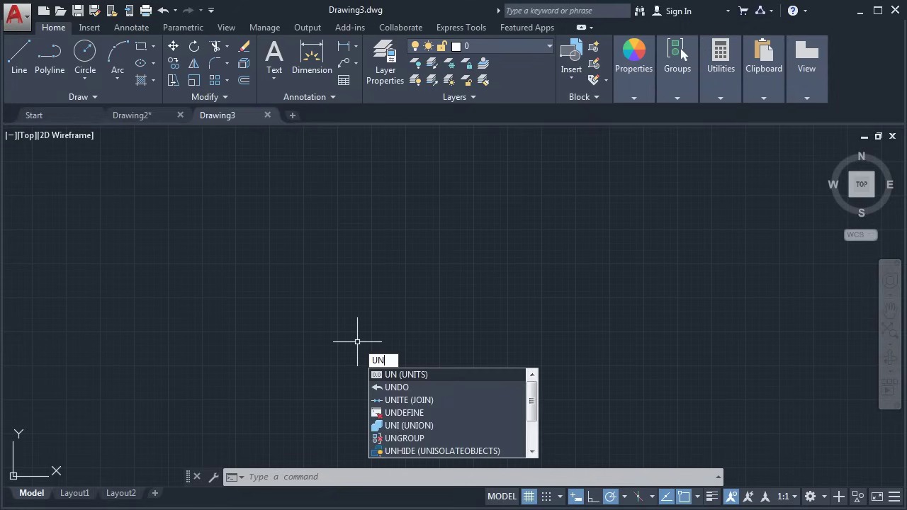
key(Return)
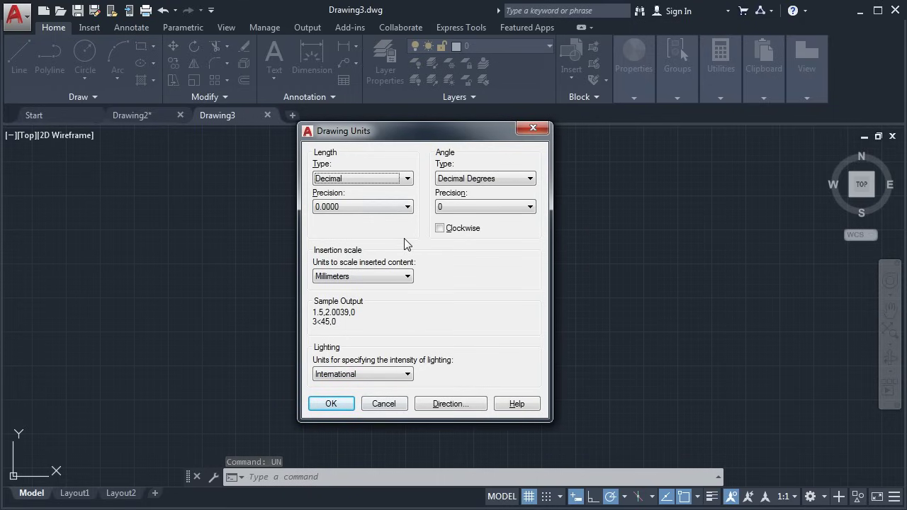
click(339, 410)
key(alt+Tab)
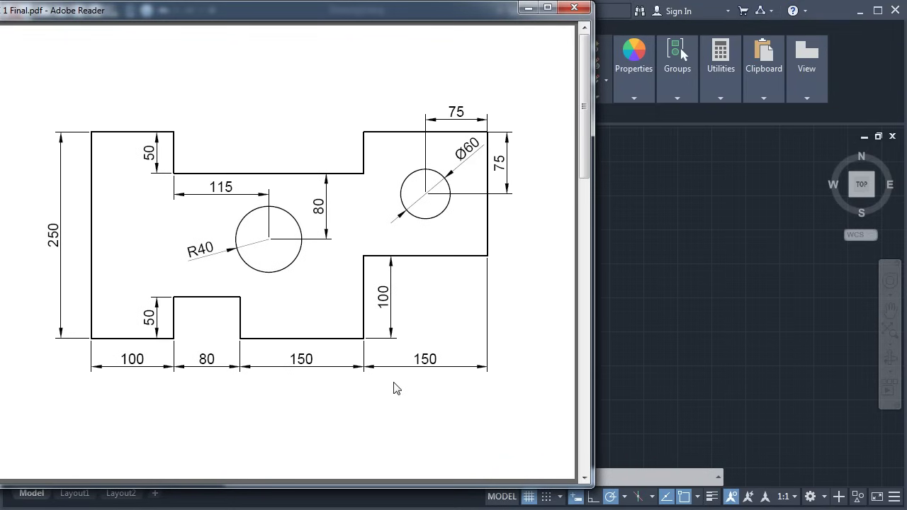
Scroll the PDF to the X-shaped part page and return to AutoCAD
scroll(395, 389, down, 3)
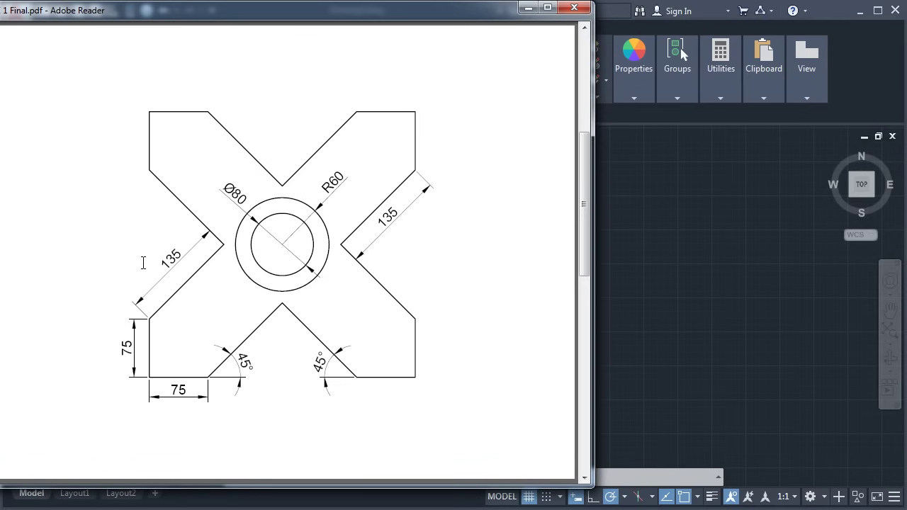
click(682, 349)
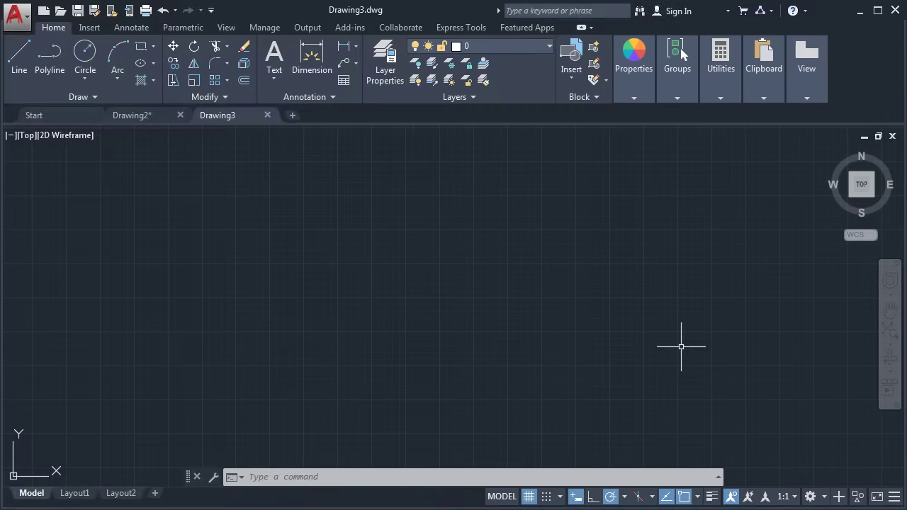
Draw a 75-long horizontal line followed by a 135-long line at 45°
click(20, 72)
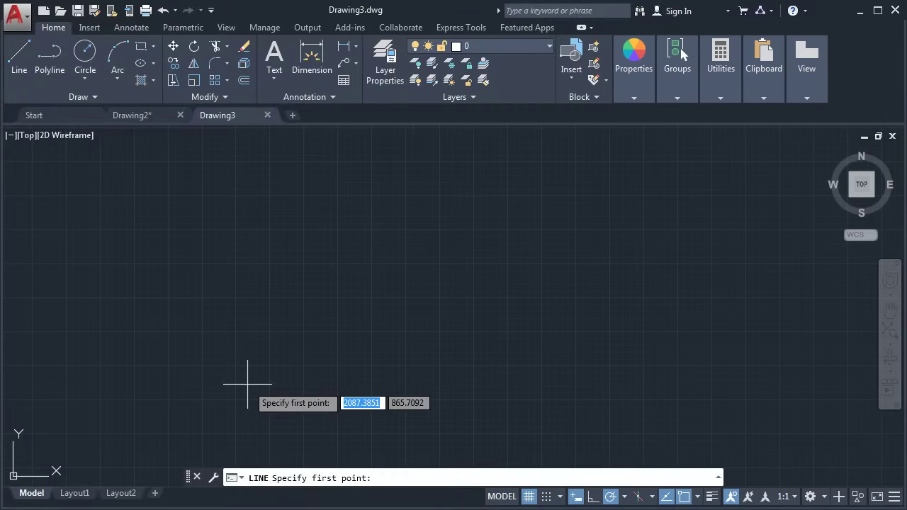
click(247, 385)
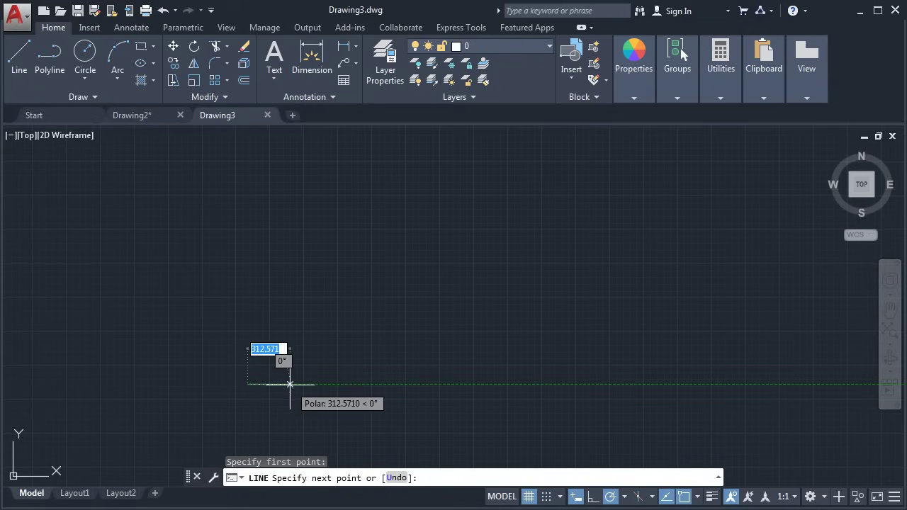
text(75)
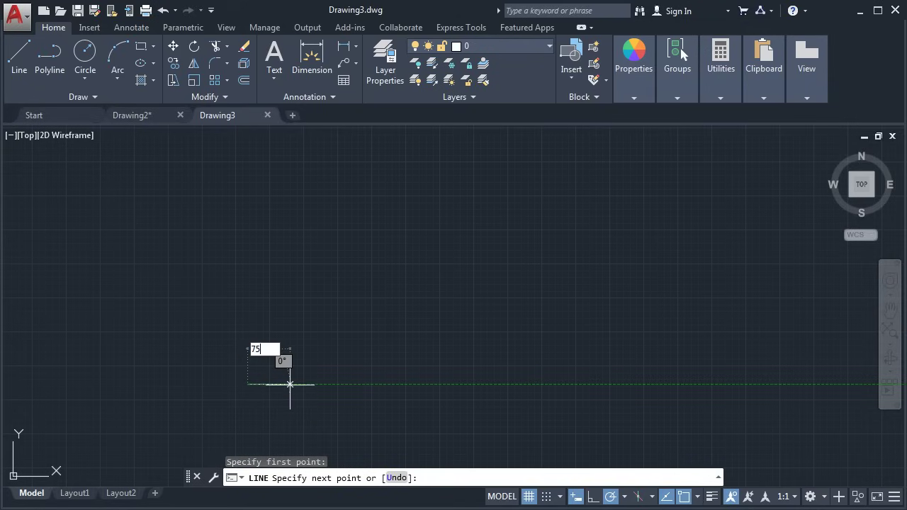
key(Return)
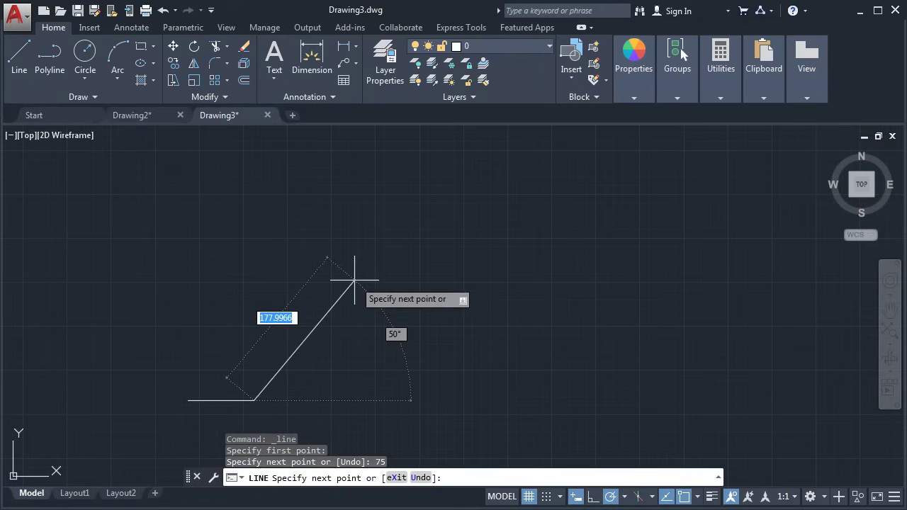
text(135)
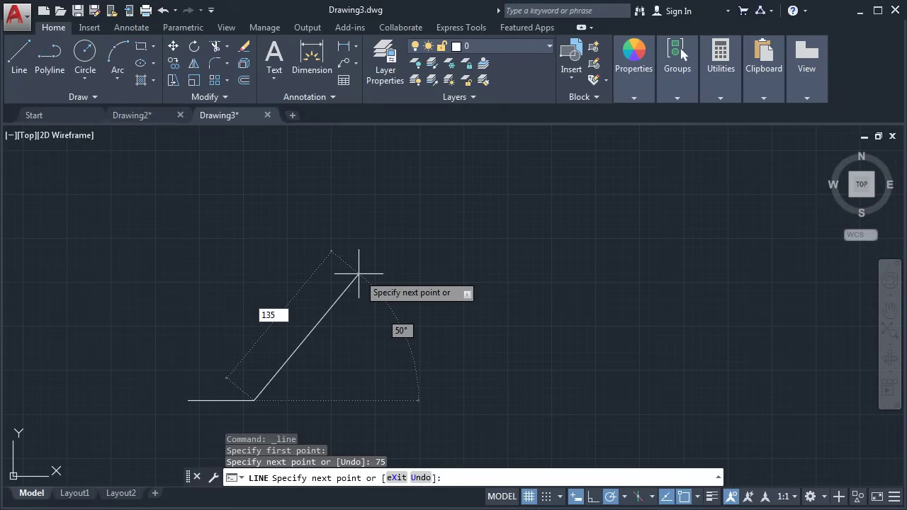
key(Tab)
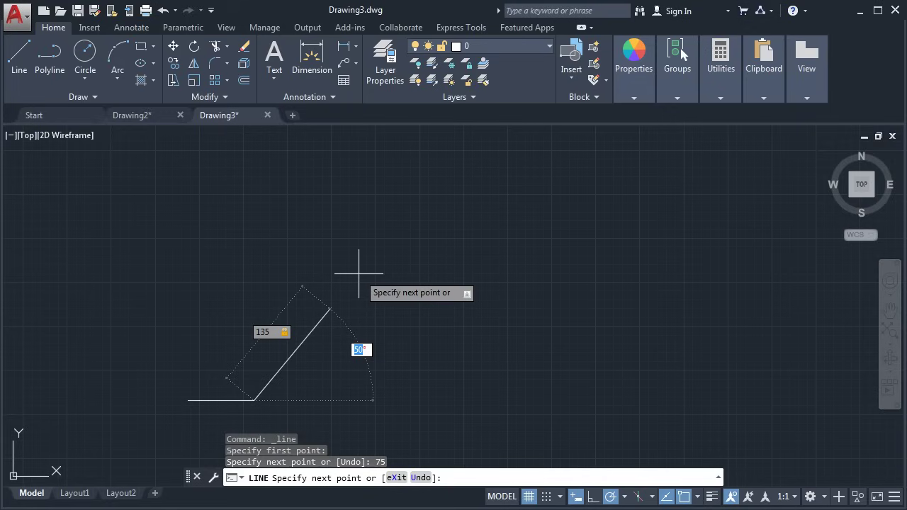
text(4)
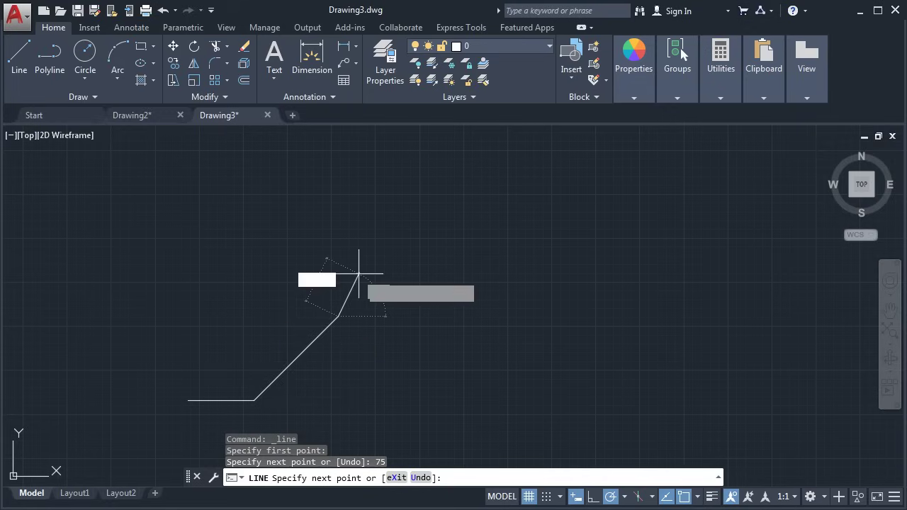
key(Return)
Compare against the reference PDF and begin entering the next 135-long edge
key(alt+Tab)
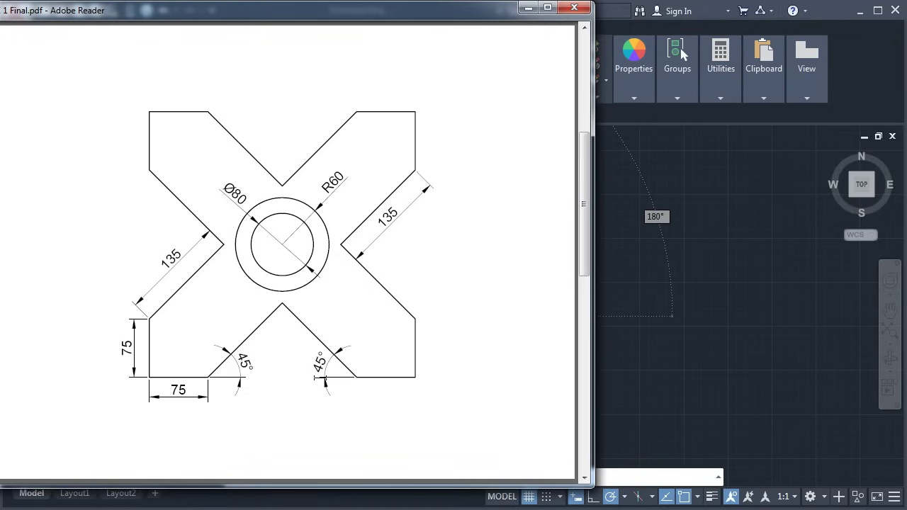
click(633, 381)
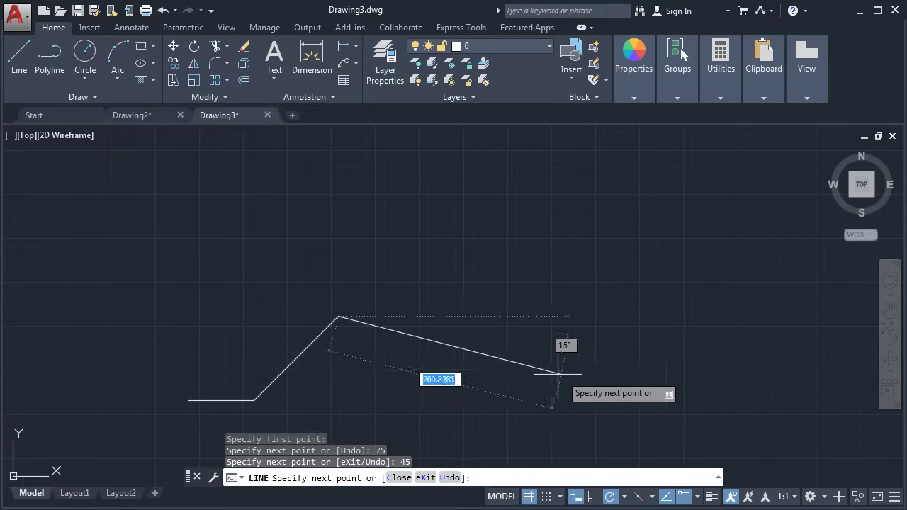
text(135)
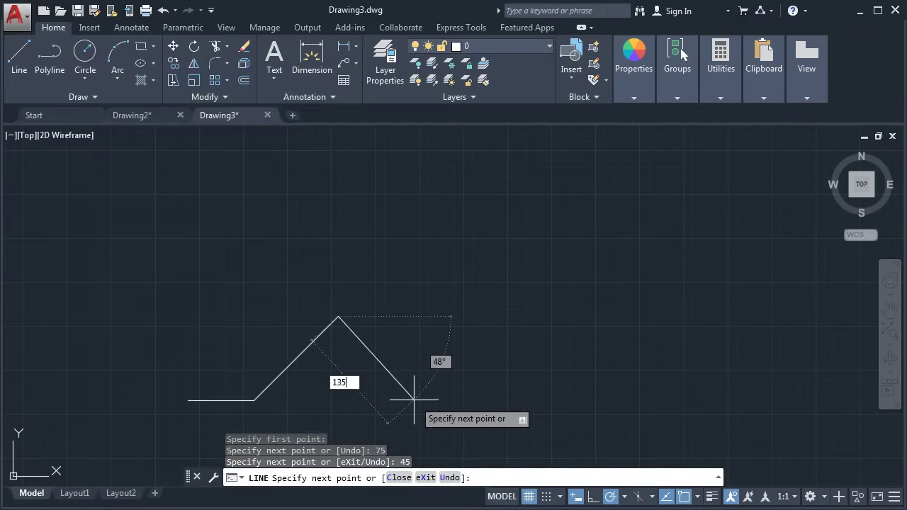
key(Tab)
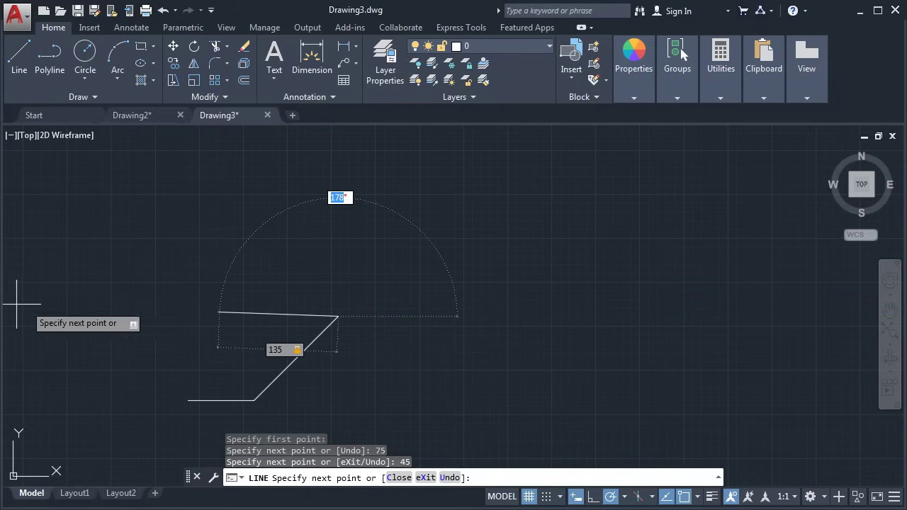
key(alt+Tab)
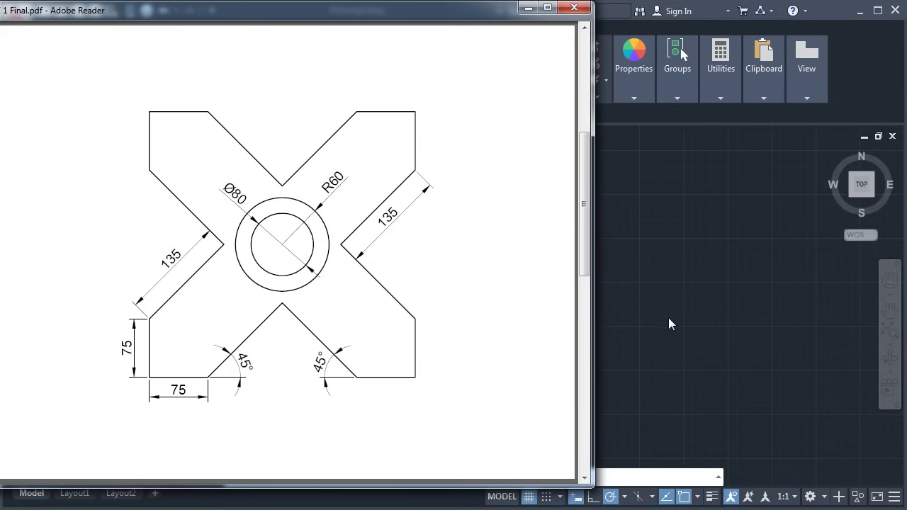
Add a 135 edge sloping down, then a 75 horizontal and a 75 vertical edge
key(alt+Tab)
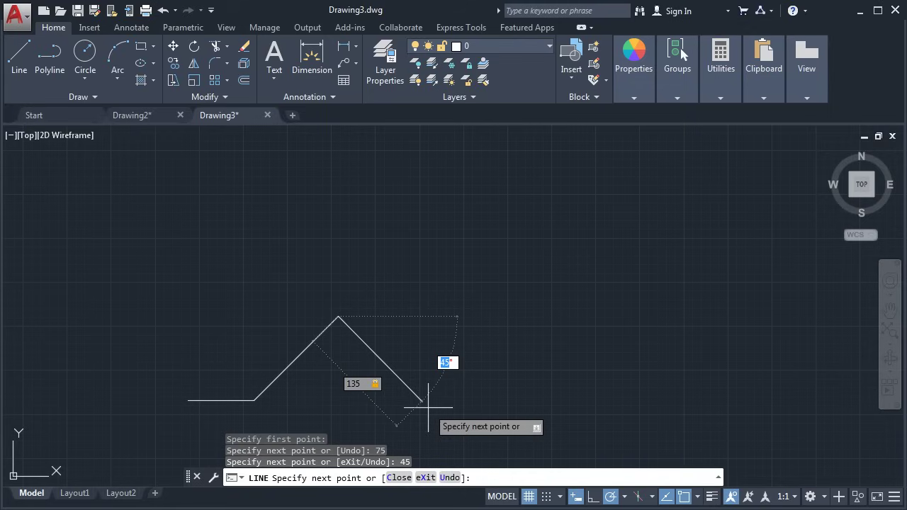
key(Return)
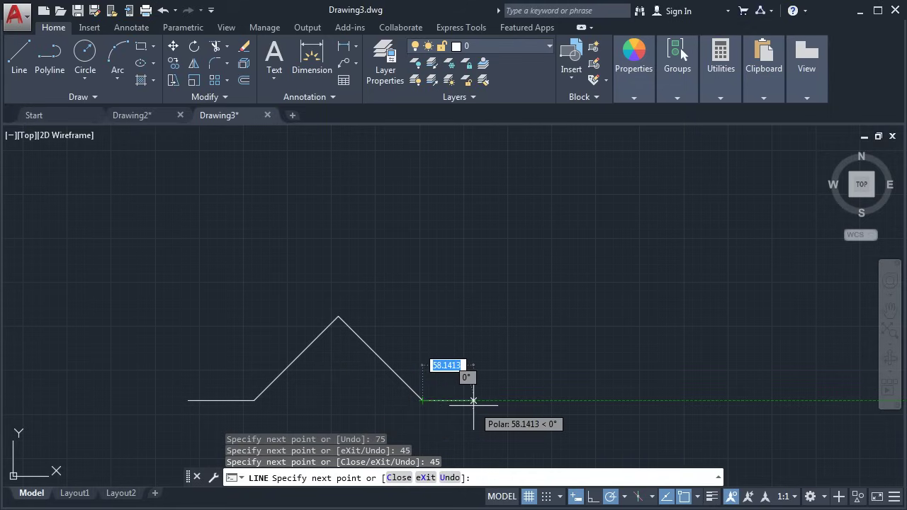
text(75)
key(Return)
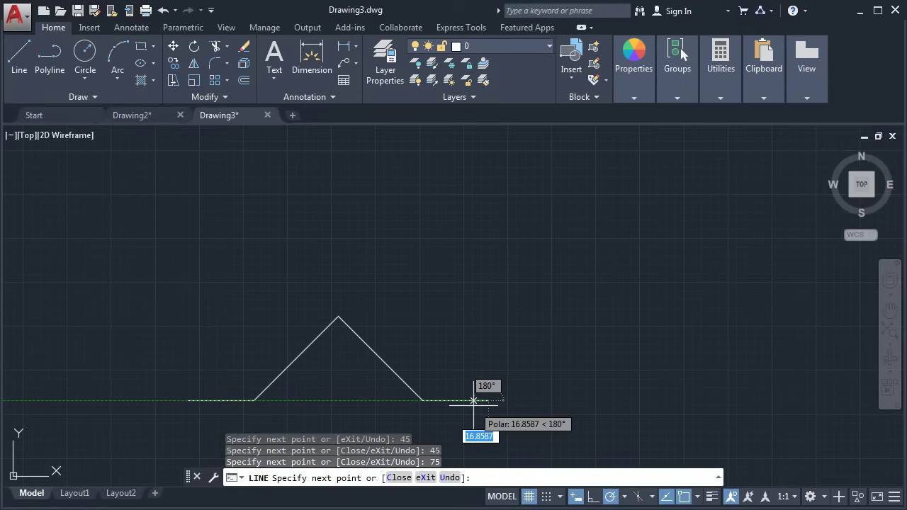
text(75)
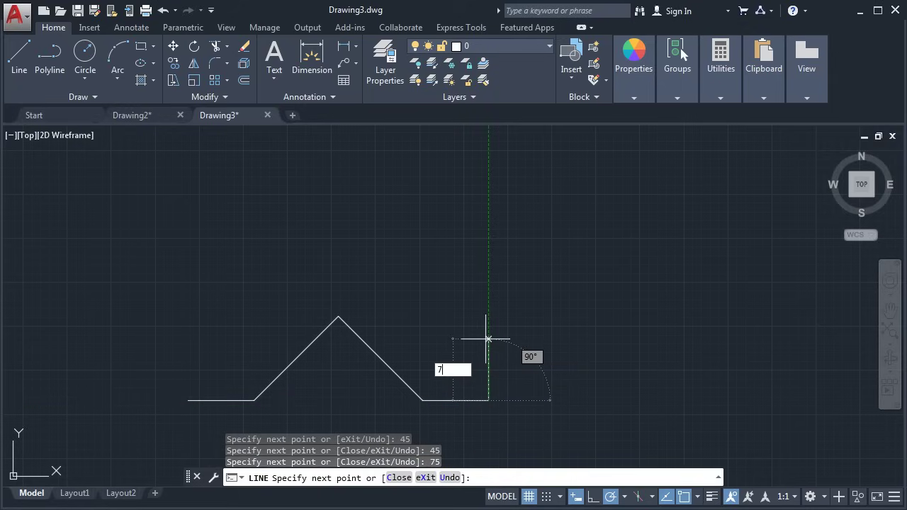
key(Return)
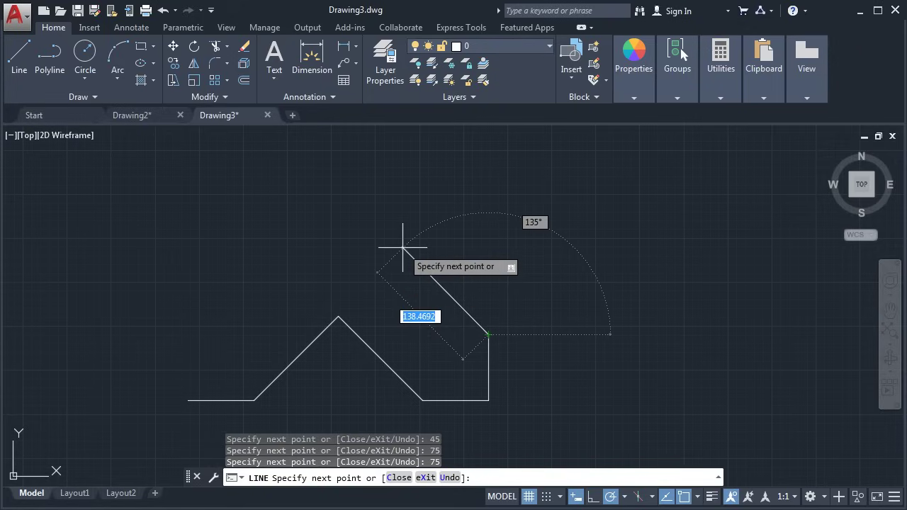
Draw two 135-long edges, one at 135° and one at 45°, checking the reference PDF
text(135)
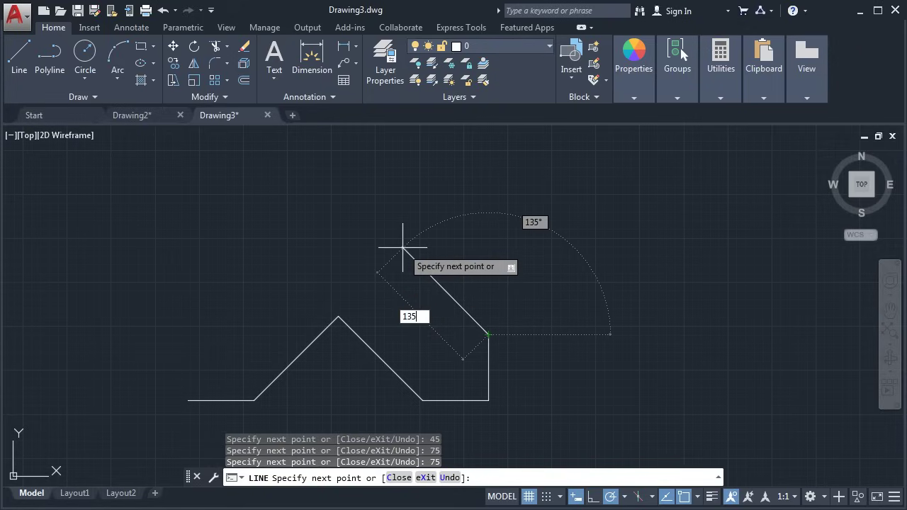
key(Tab)
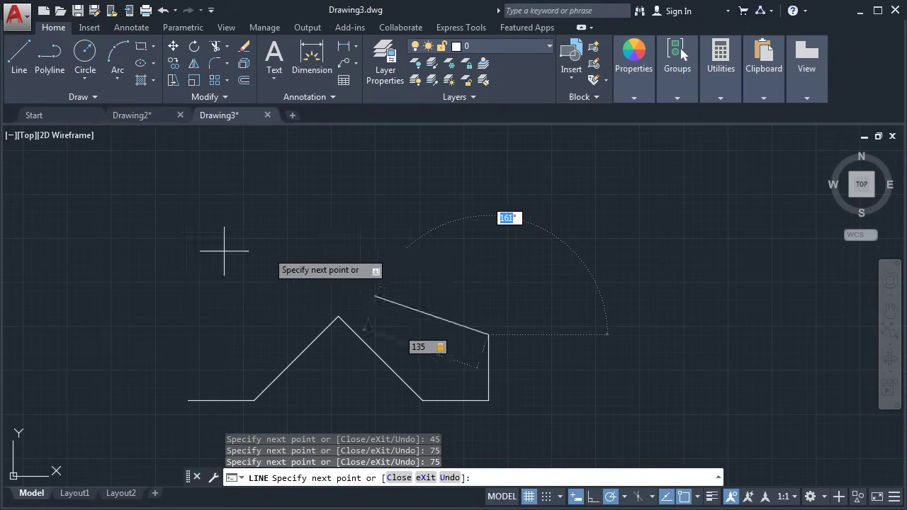
key(alt+Tab)
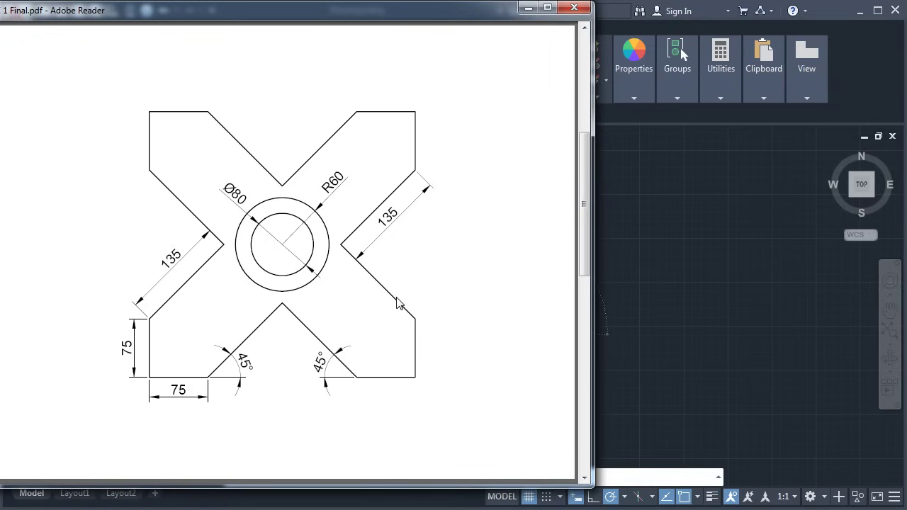
click(647, 293)
text(135)
key(Tab)
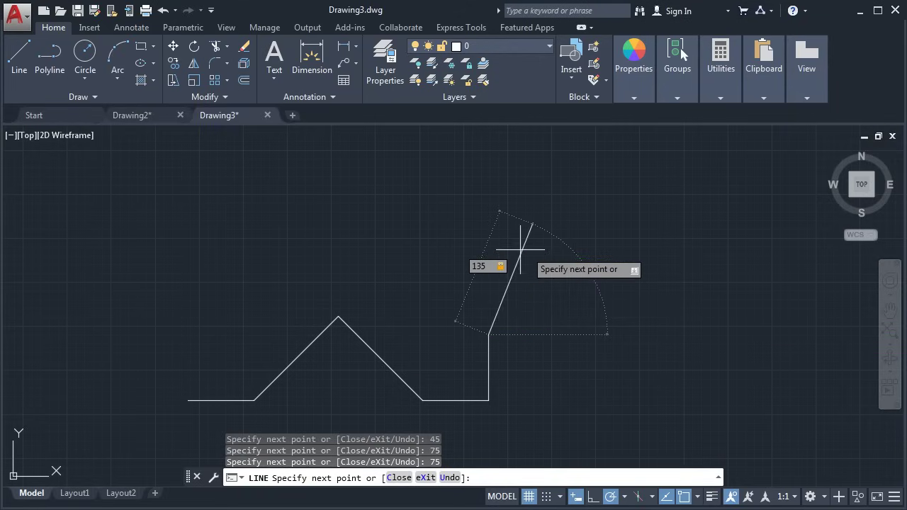
text(1)
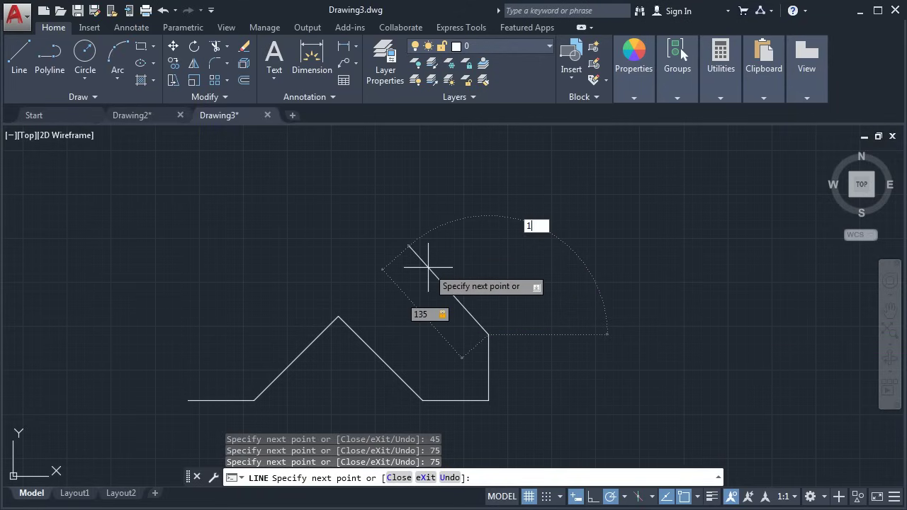
text(35)
key(Return)
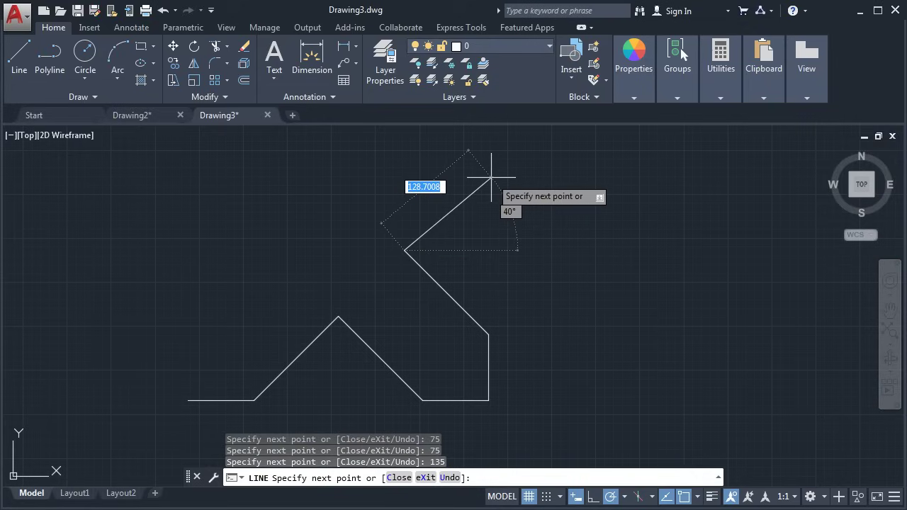
text(135)
key(Tab)
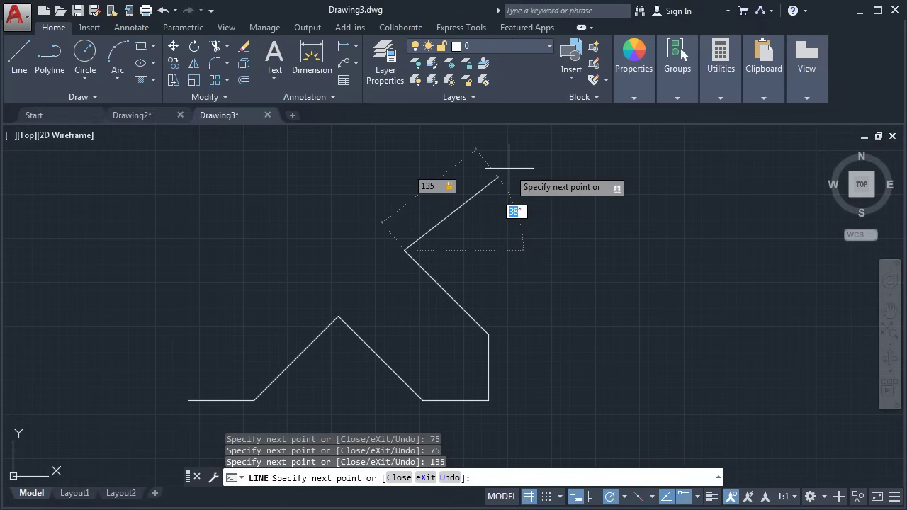
text(45)
key(Return)
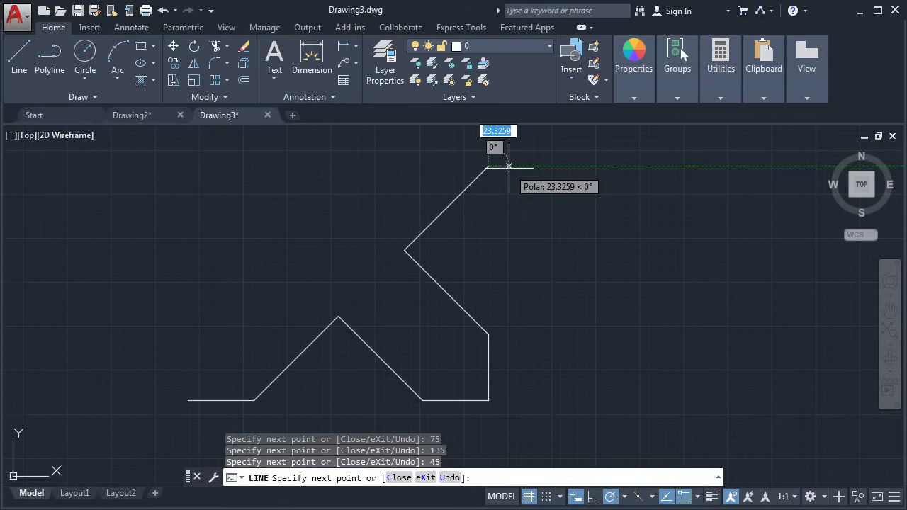
Continue the outline with 75 vertical, 75 horizontal, and 135 diagonal edges
scroll(504, 190, down, 2)
mouse_move(513, 178)
middle_down()
mouse_move(482, 247)
mouse_move(487, 260)
middle_up()
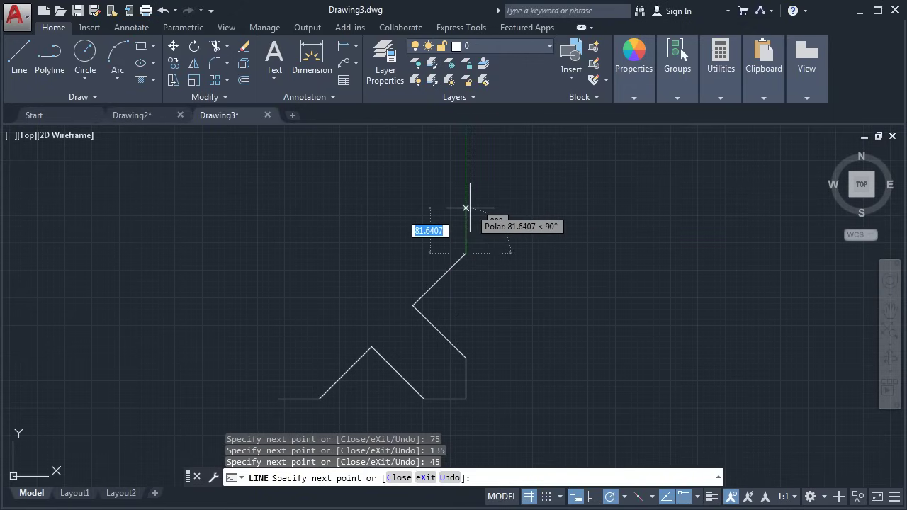
text(75)
key(Return)
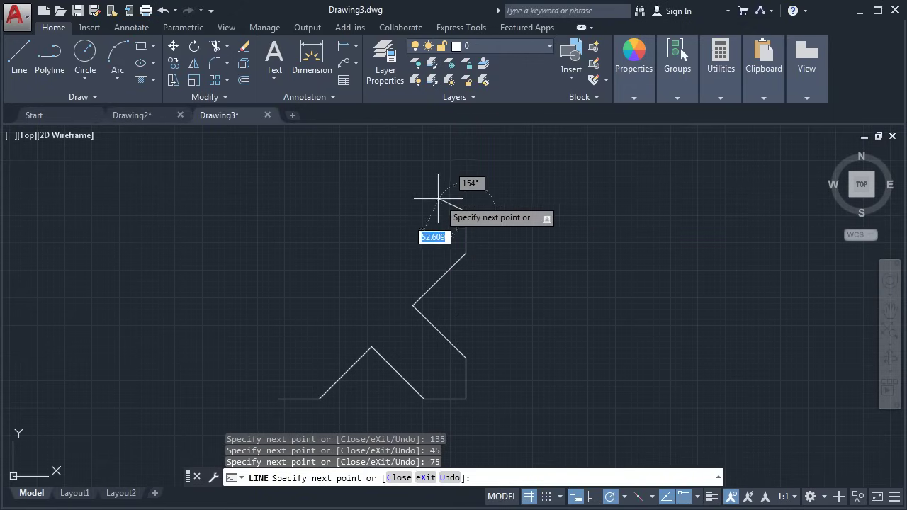
text(75)
key(Return)
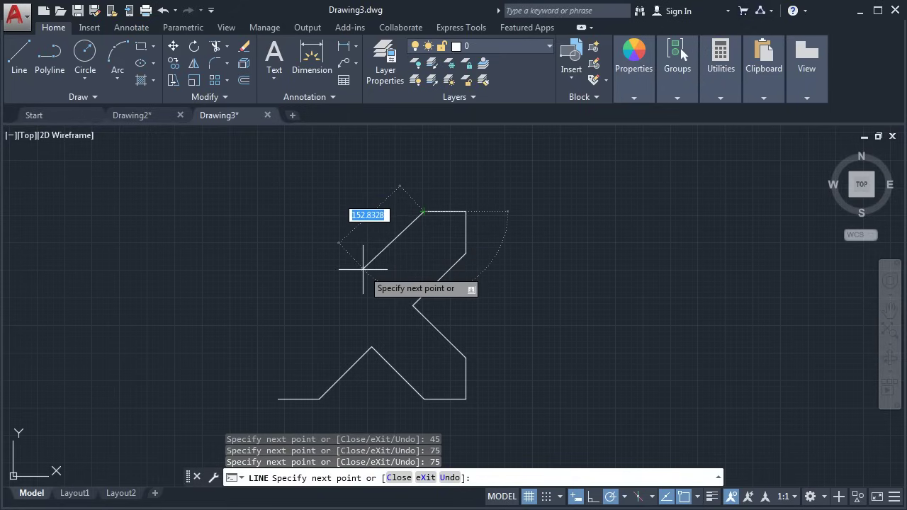
text(135)
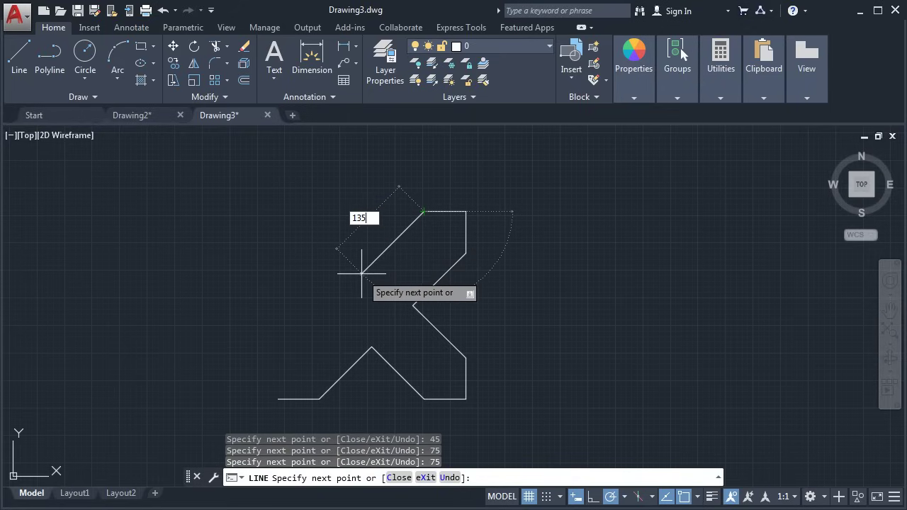
key(Return)
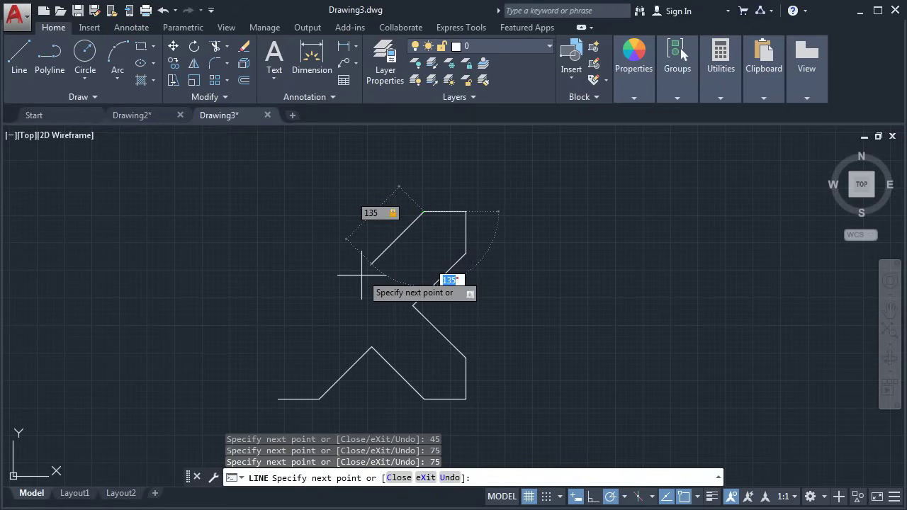
After checking the PDF, add 135-long edges at 45° and at 135°
key(alt+Tab)
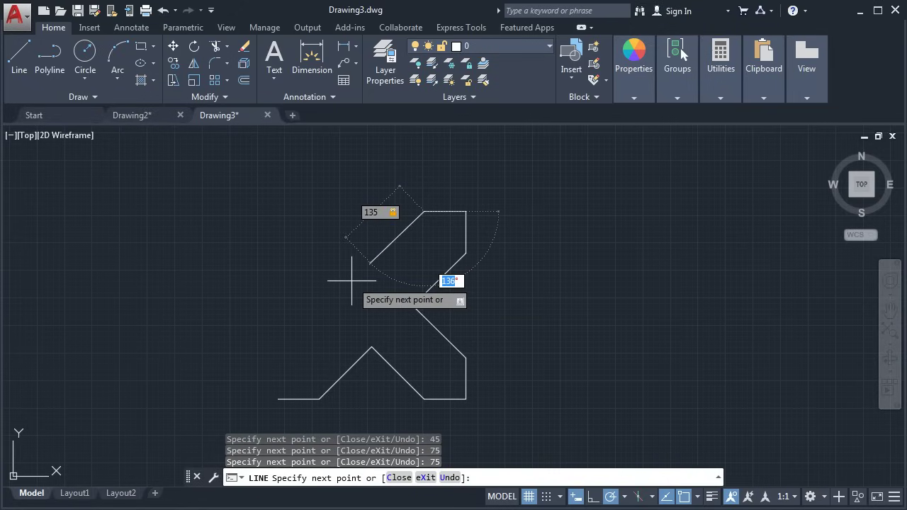
text(135)
key(Return)
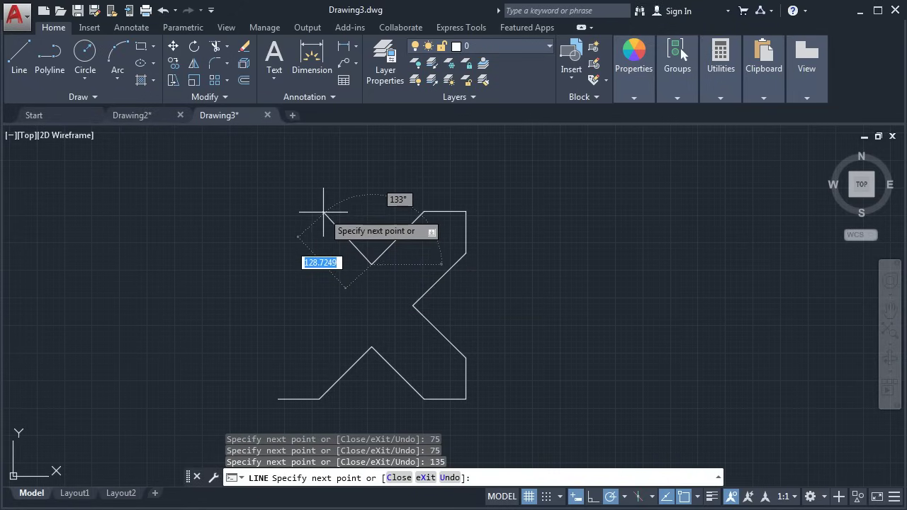
text(135)
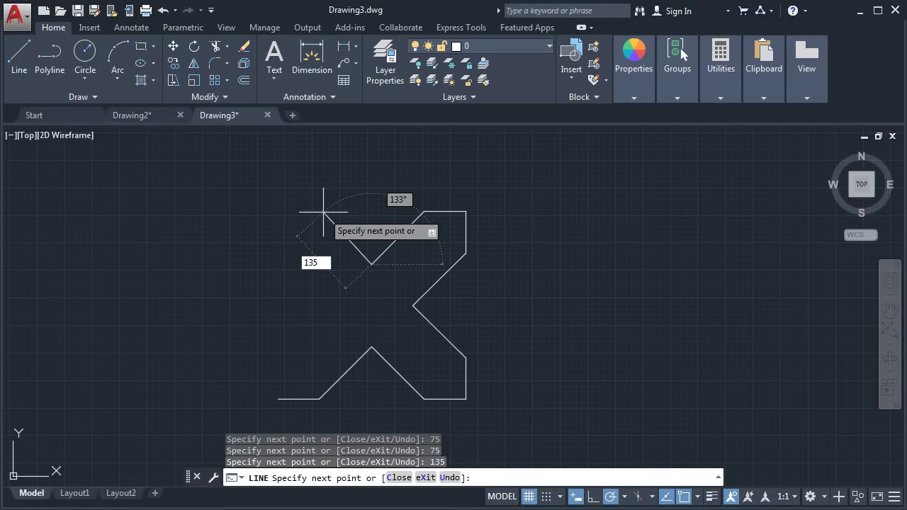
key(Tab)
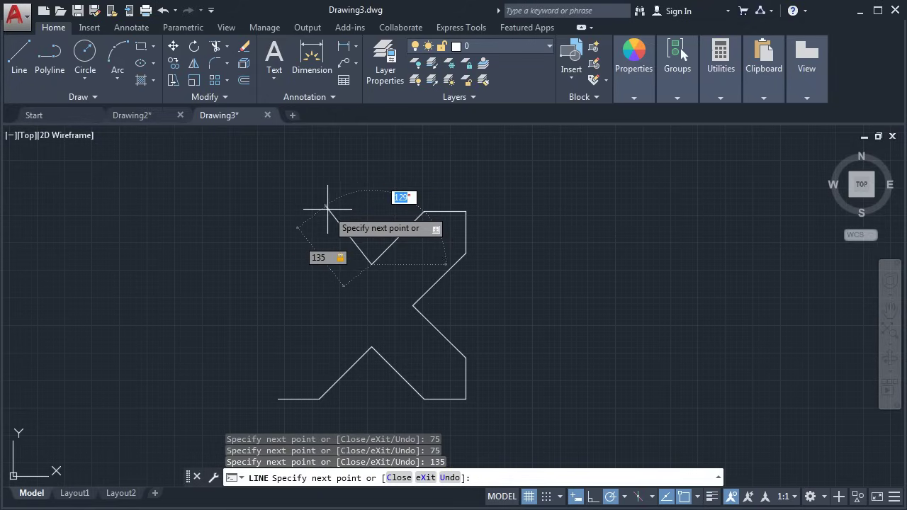
text(135)
key(Return)
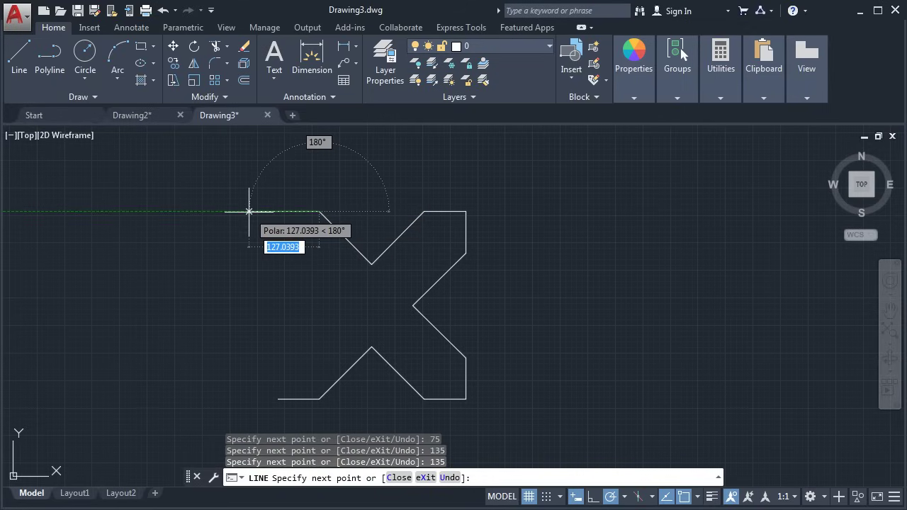
Add a 75-unit edge leftward and a 75-unit edge downward
text(75)
key(Return)
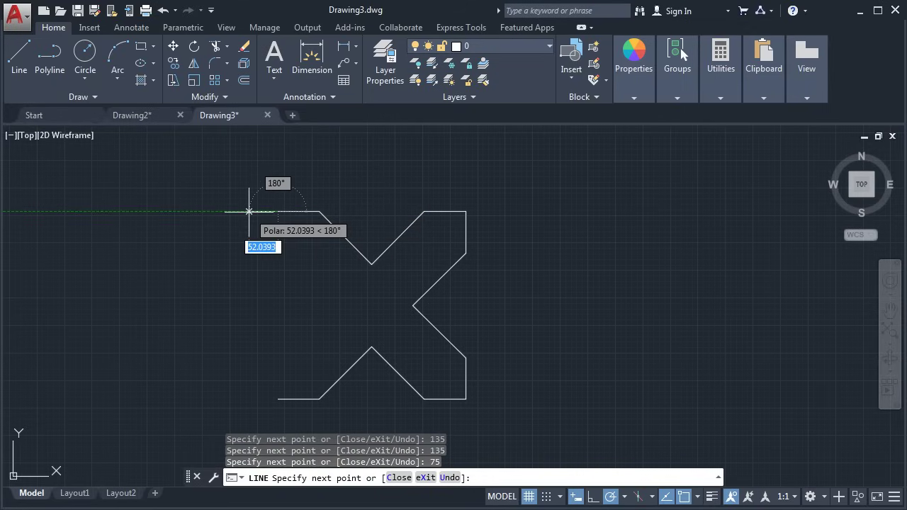
text(75)
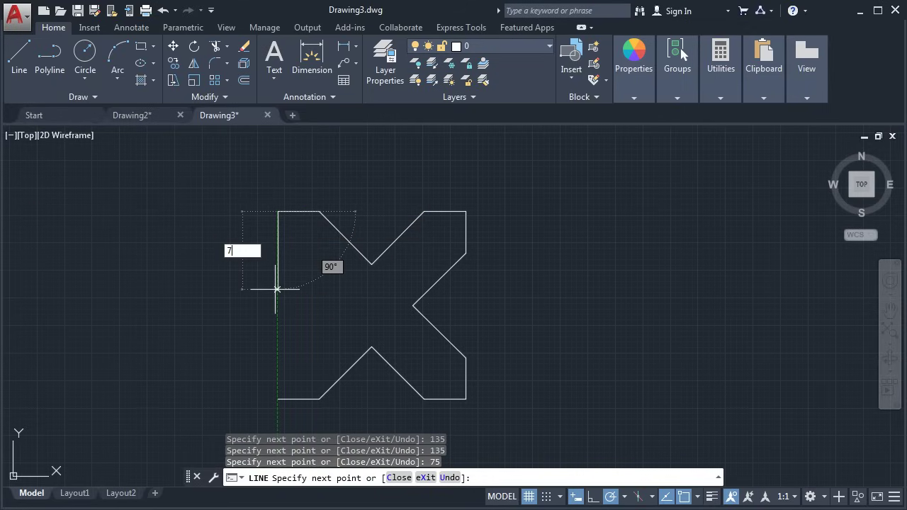
key(Return)
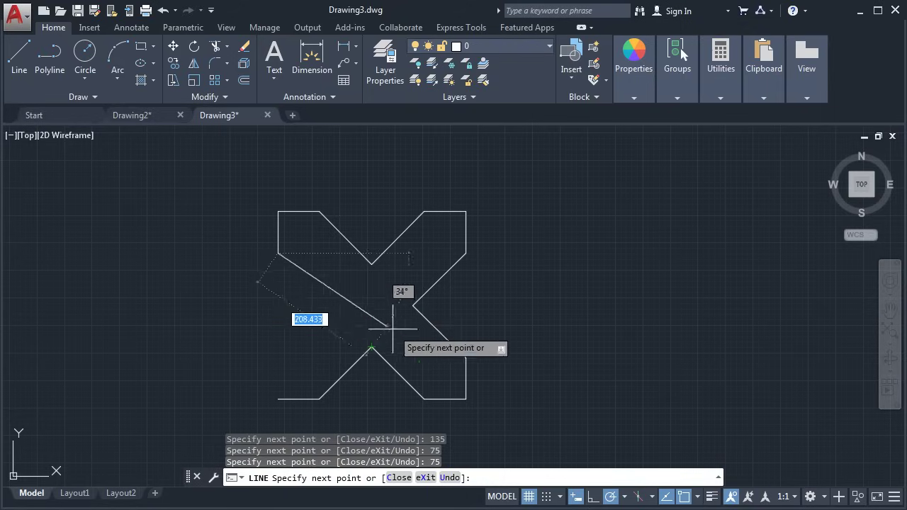
Enable Extension object snap and draw a 135-unit edge along the extension
click(699, 497)
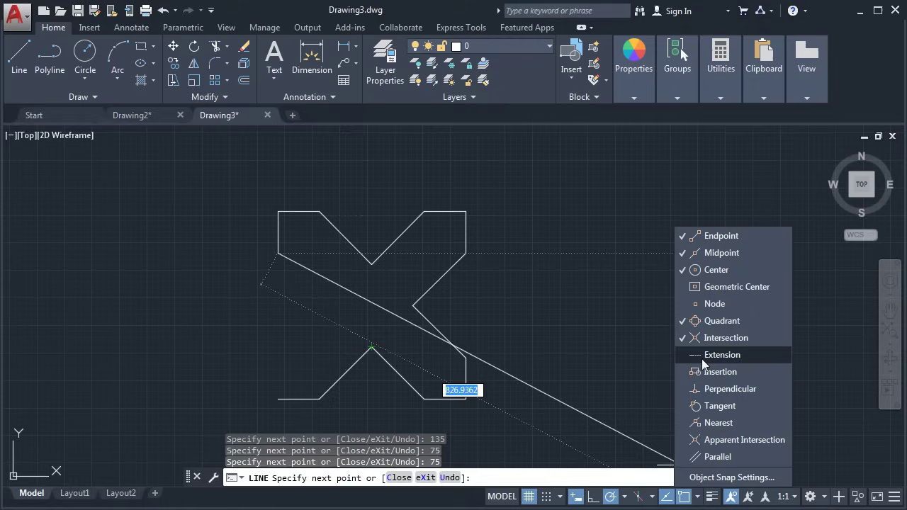
click(721, 357)
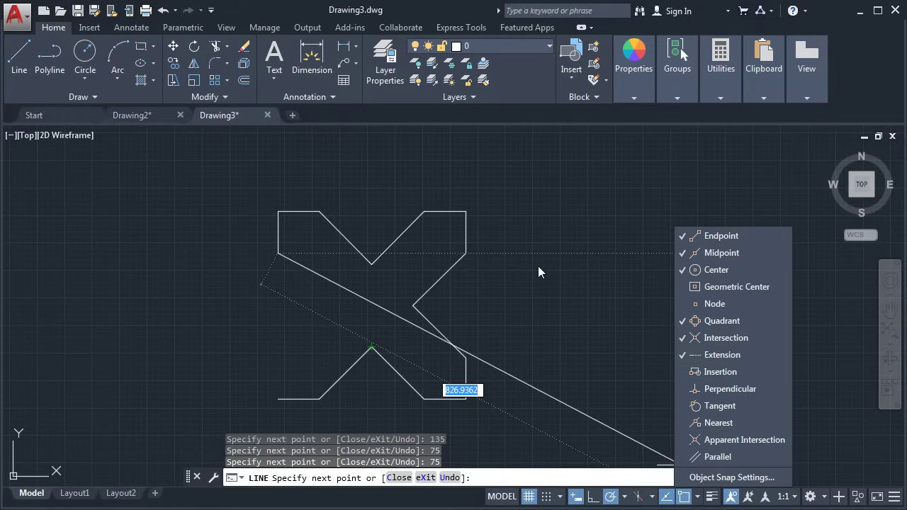
click(535, 324)
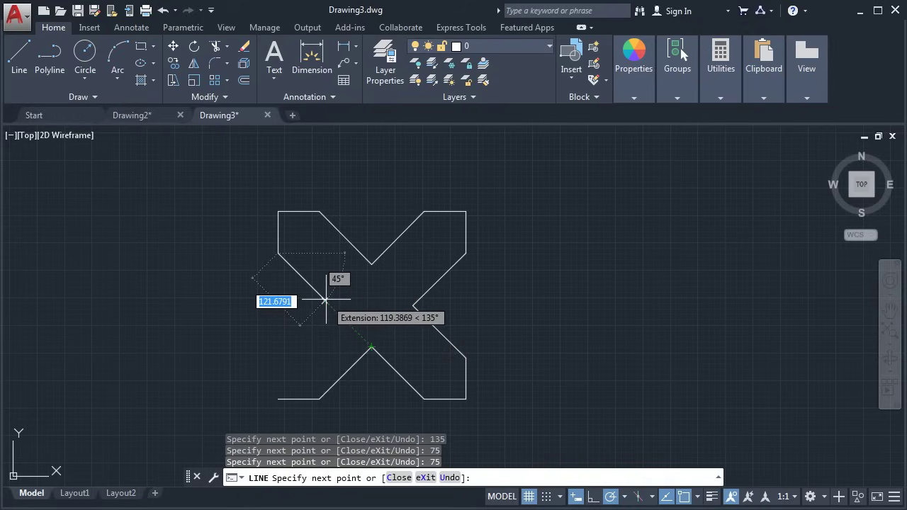
text(1)
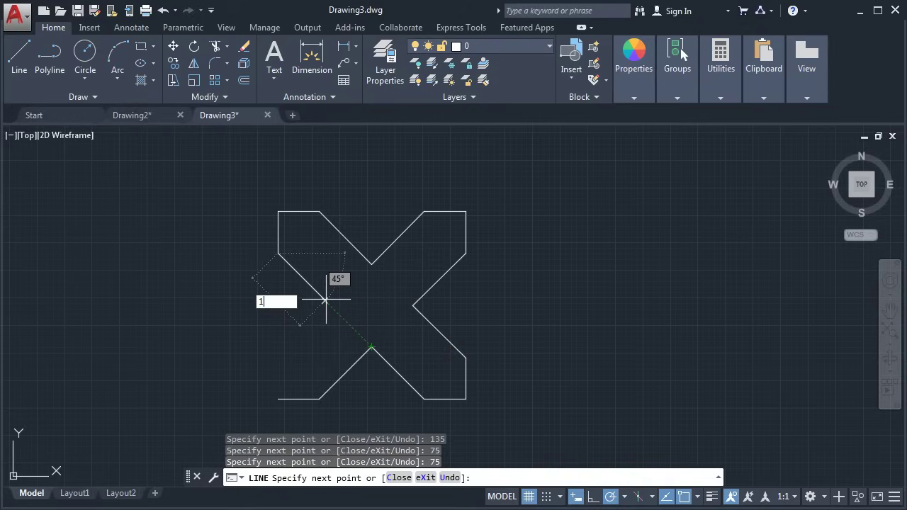
text(35)
key(Return)
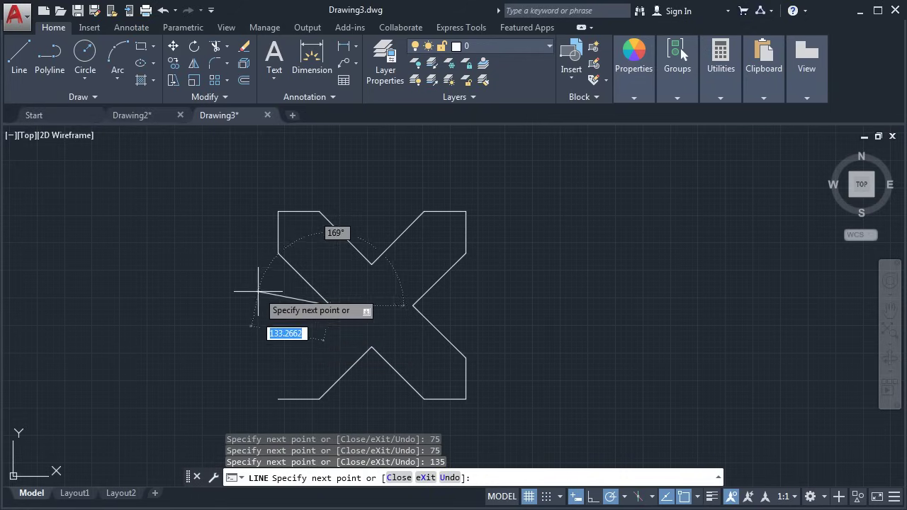
Draw a 135-unit edge parallel to the diagonal and close the outline at the starting corner
shift+right_click(214, 229)
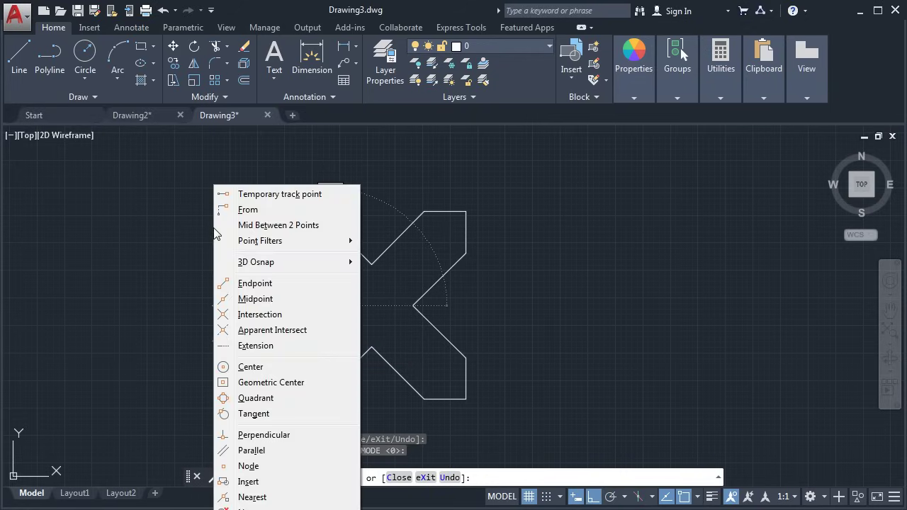
click(252, 451)
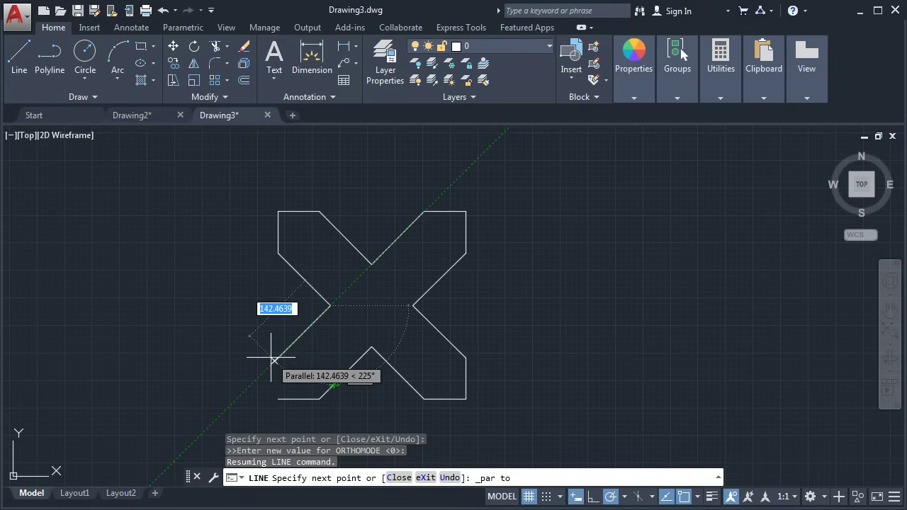
text(135)
key(Return)
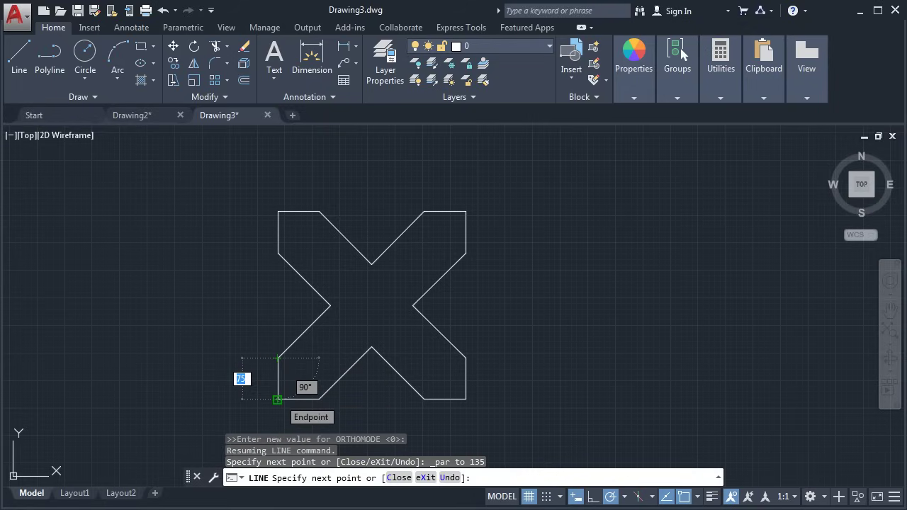
click(277, 398)
key(Return)
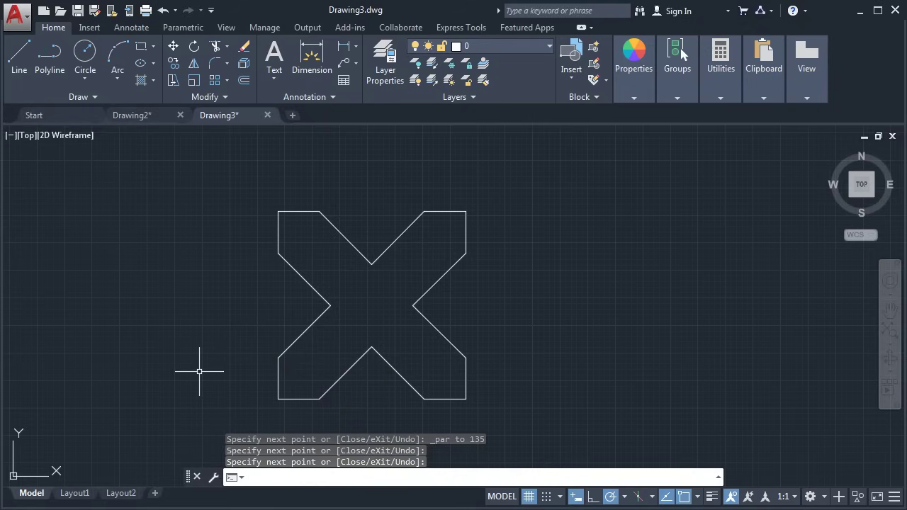
After checking the PDF, draw an R60 circle centred on the X's centre
key(alt+Tab)
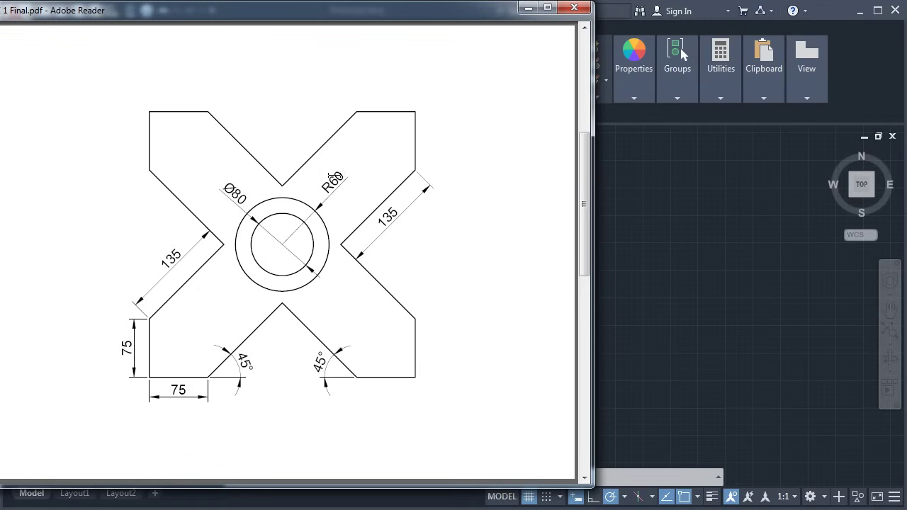
click(670, 250)
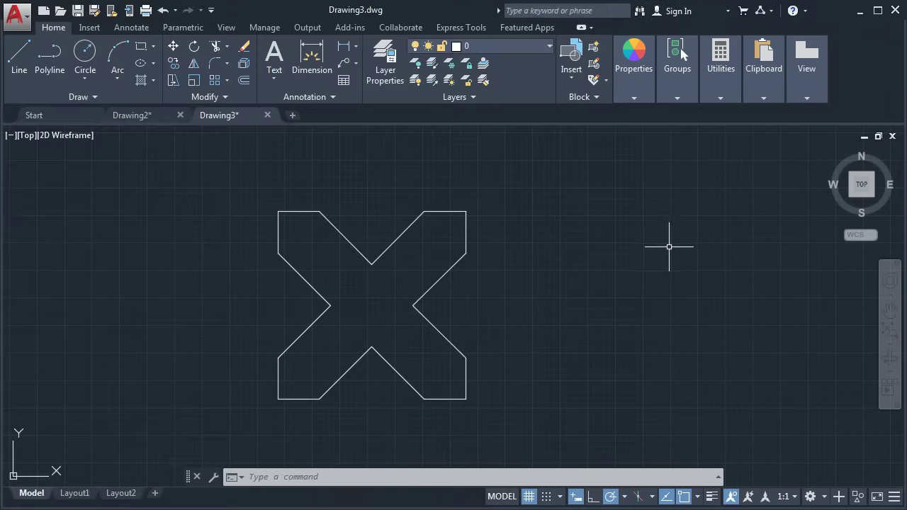
click(84, 53)
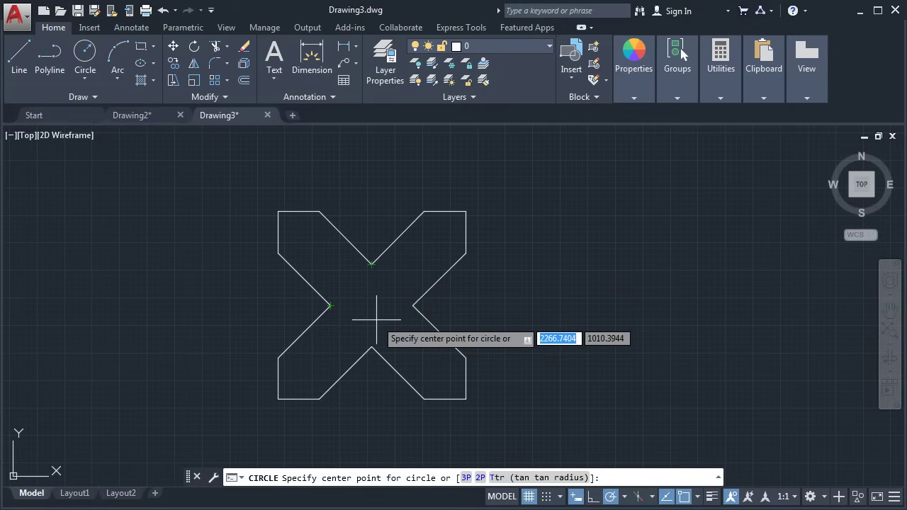
scroll(375, 305, up, 2)
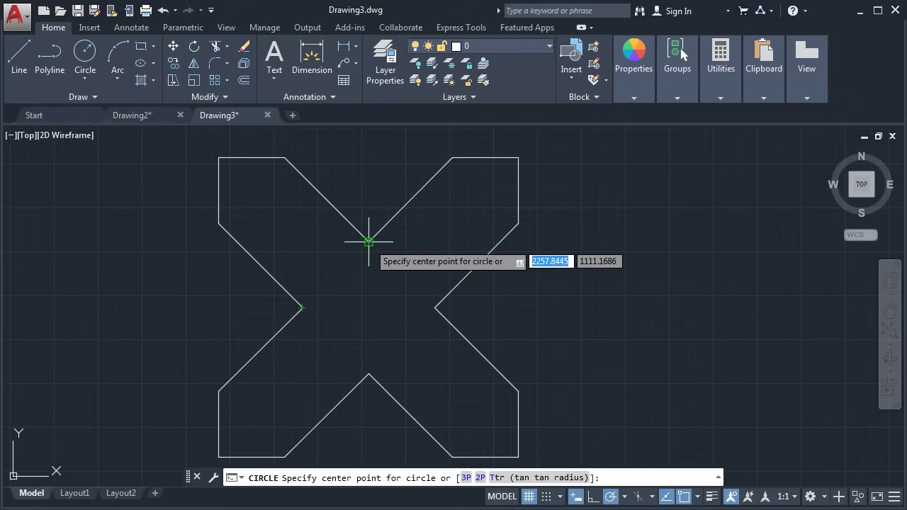
click(368, 308)
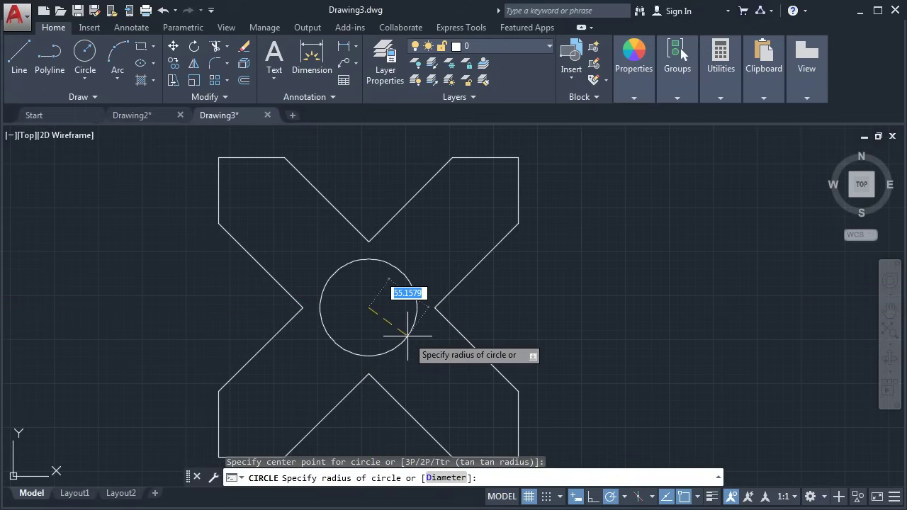
text(60)
key(Return)
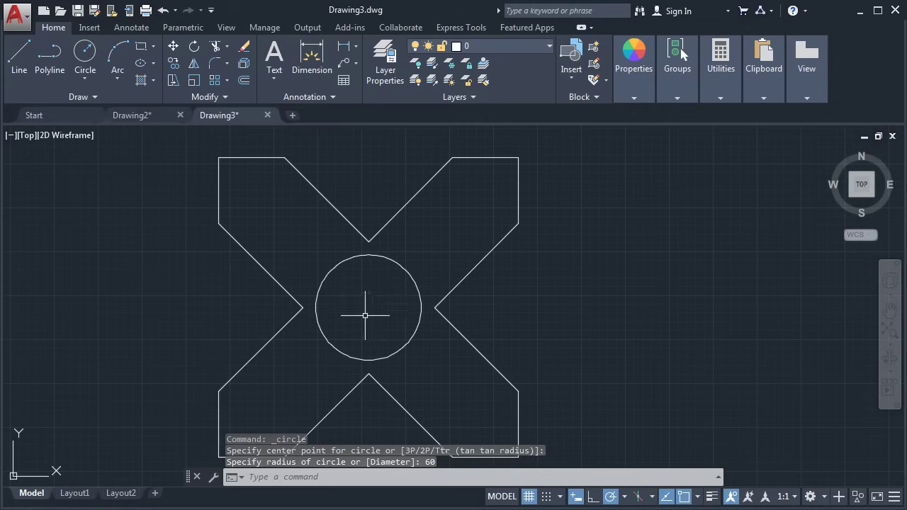
Add a concentric Ø80 circle at the same centre and pan the drawing right
click(88, 78)
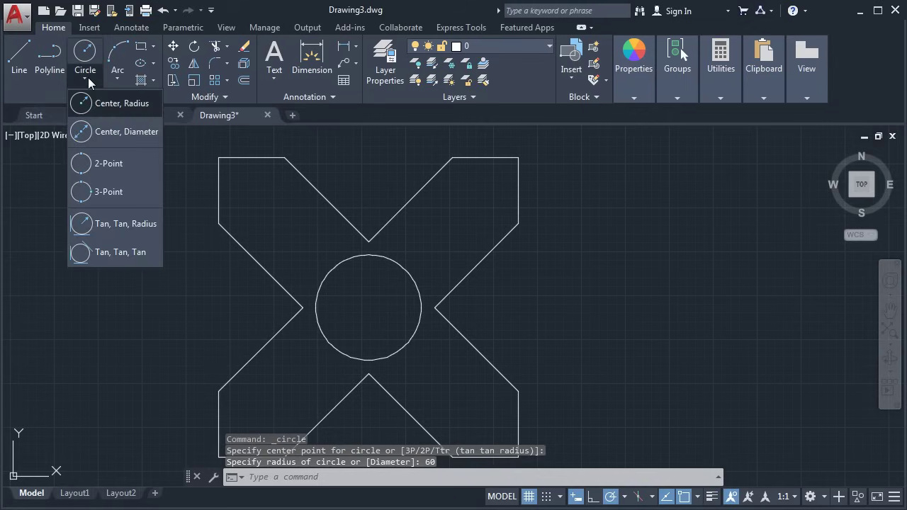
click(110, 130)
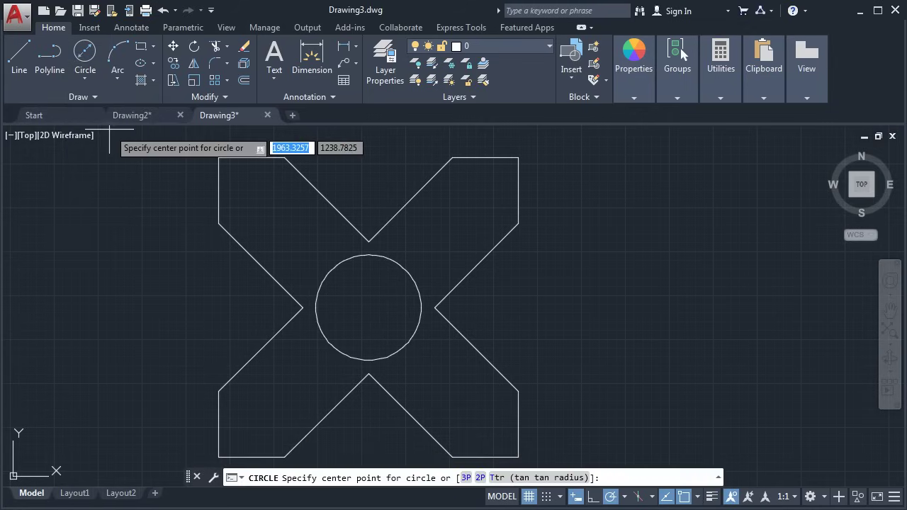
click(368, 308)
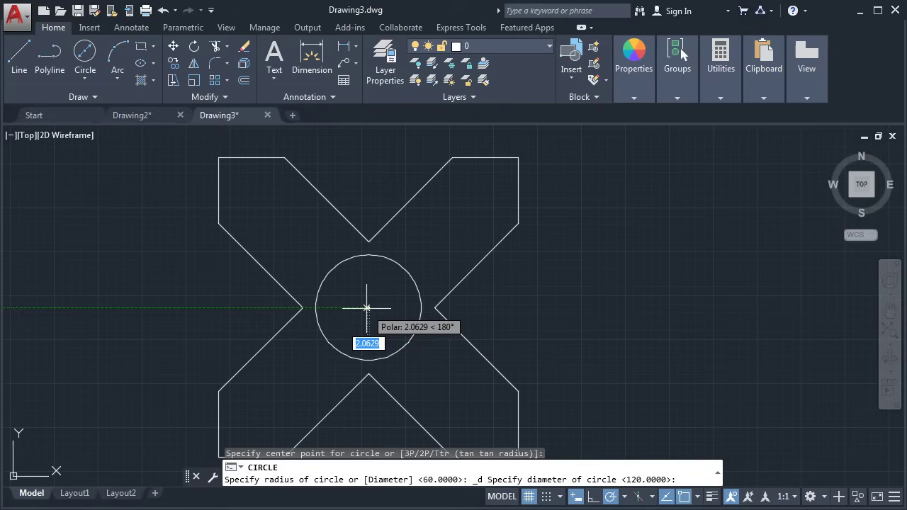
text(80)
key(Return)
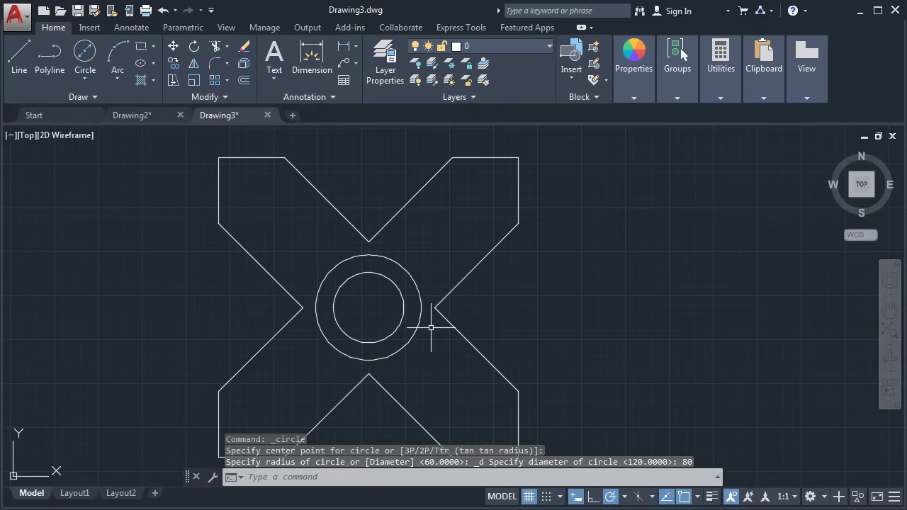
mouse_move(431, 327)
middle_down()
mouse_move(695, 336)
mouse_move(802, 320)
middle_up()
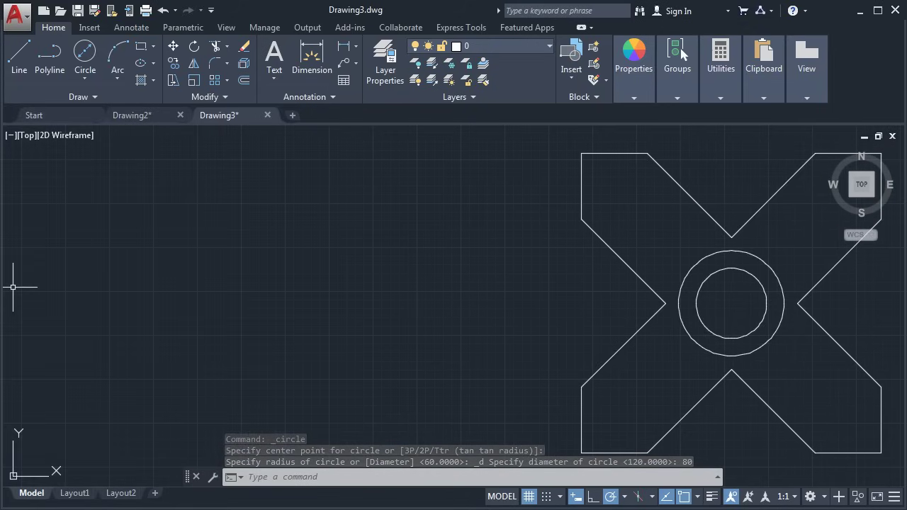
Scroll the PDF to the linkage-arm page and open a new blank Drawing4
key(alt+Tab)
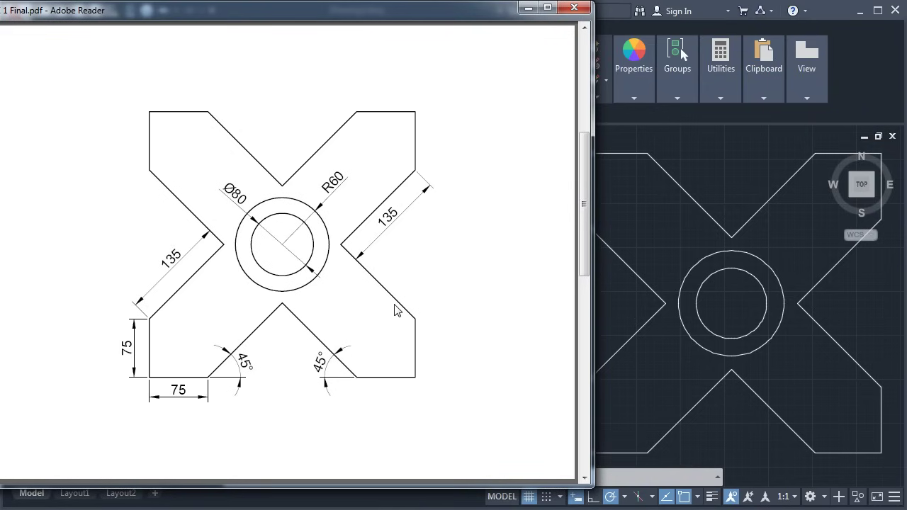
scroll(397, 311, down, 3)
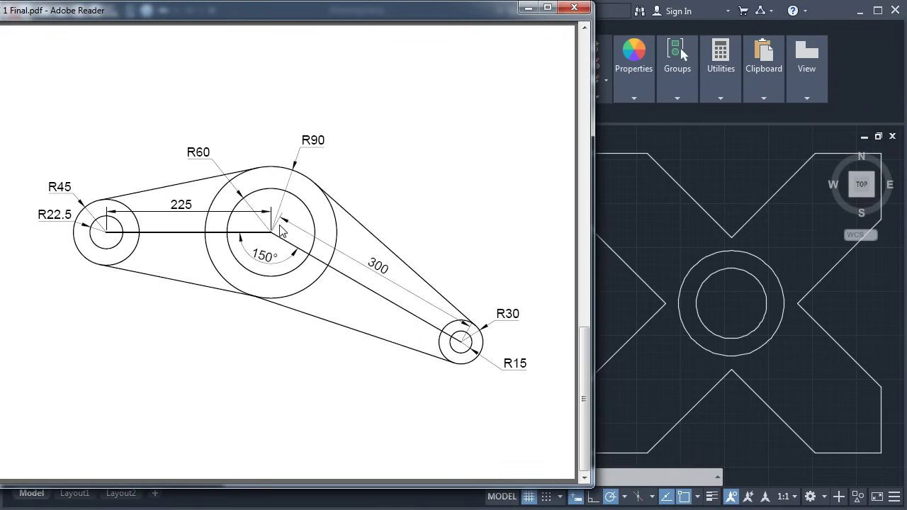
key(alt+Tab)
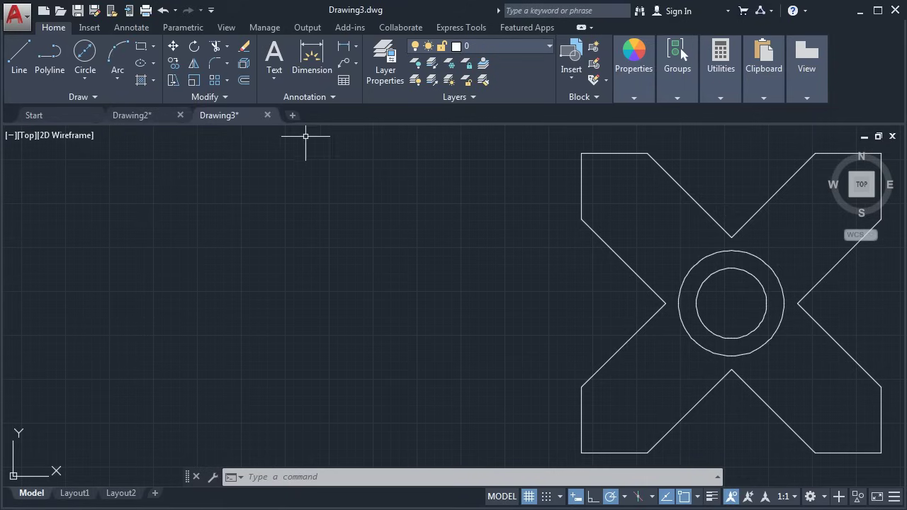
click(293, 116)
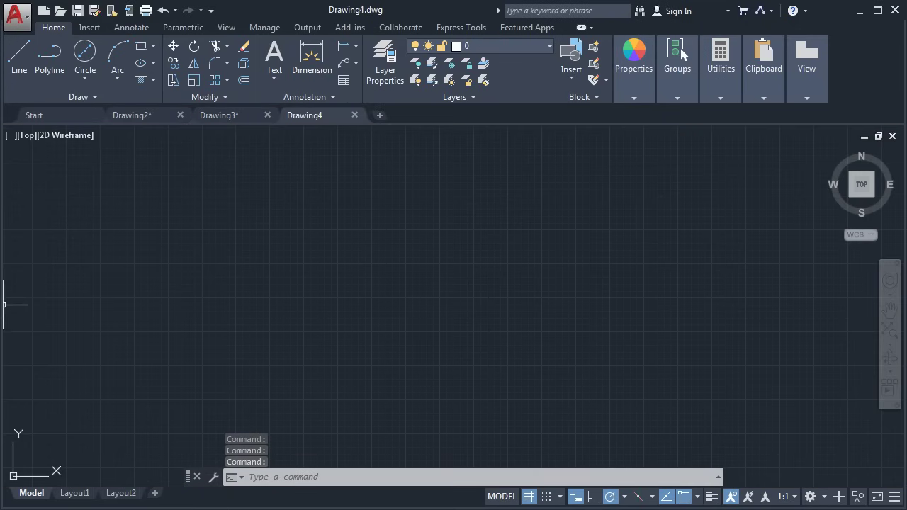
key(alt+Tab)
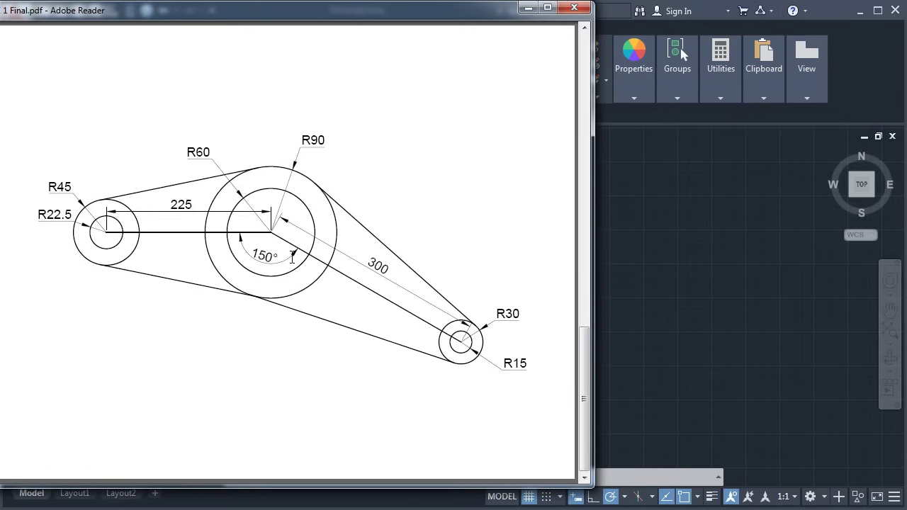
click(773, 255)
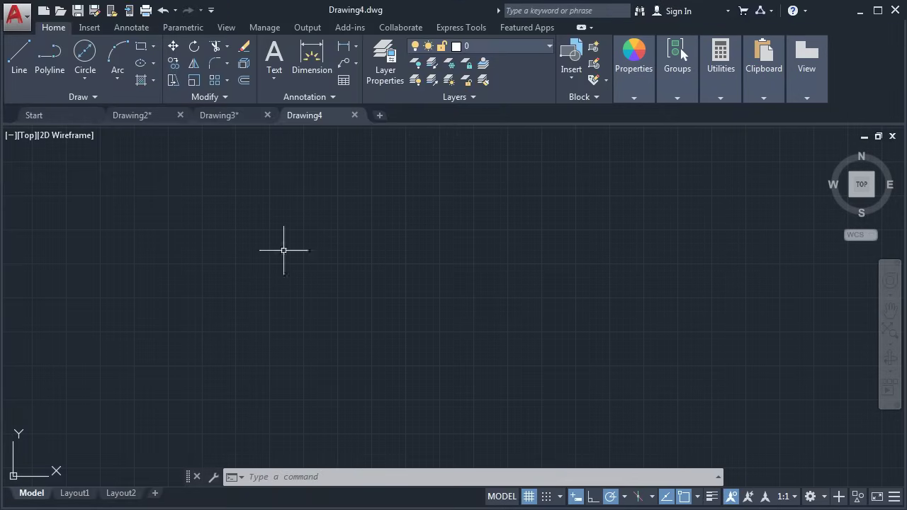
Draw a 225-long horizontal centre line, panning to keep it in view
click(21, 61)
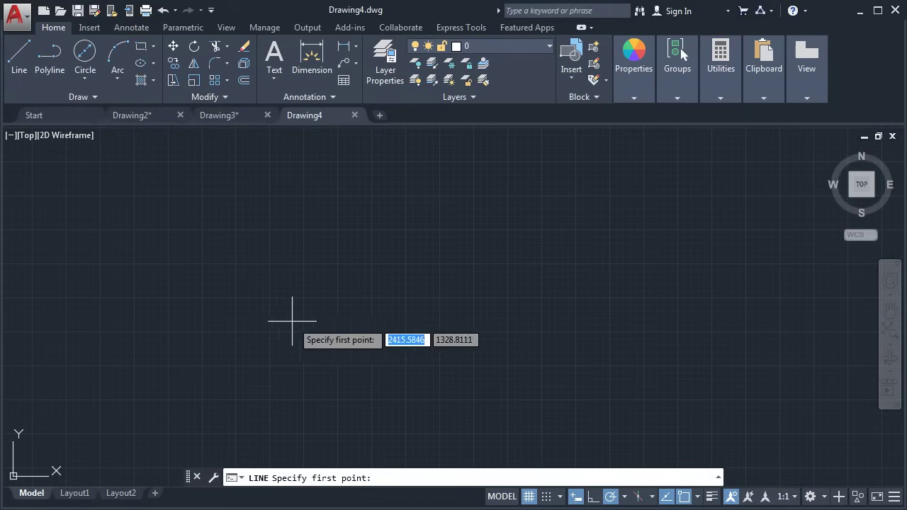
click(244, 281)
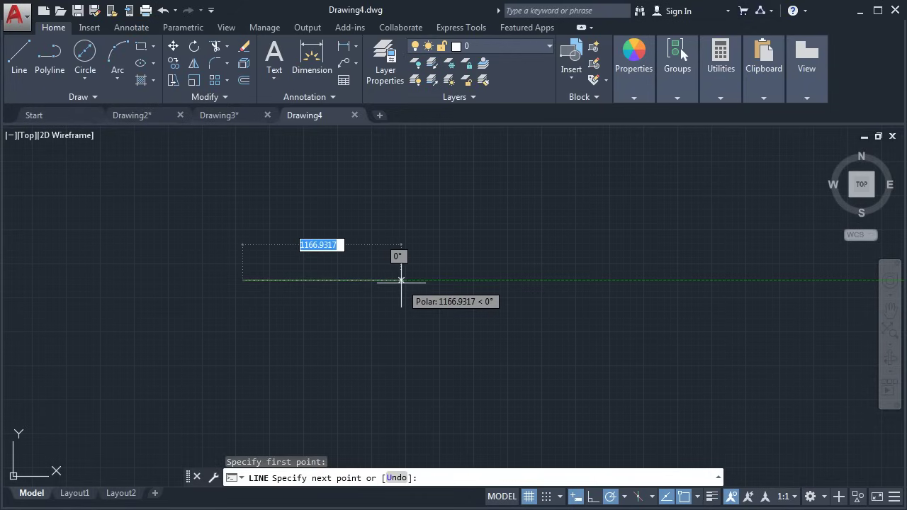
text(225)
key(Return)
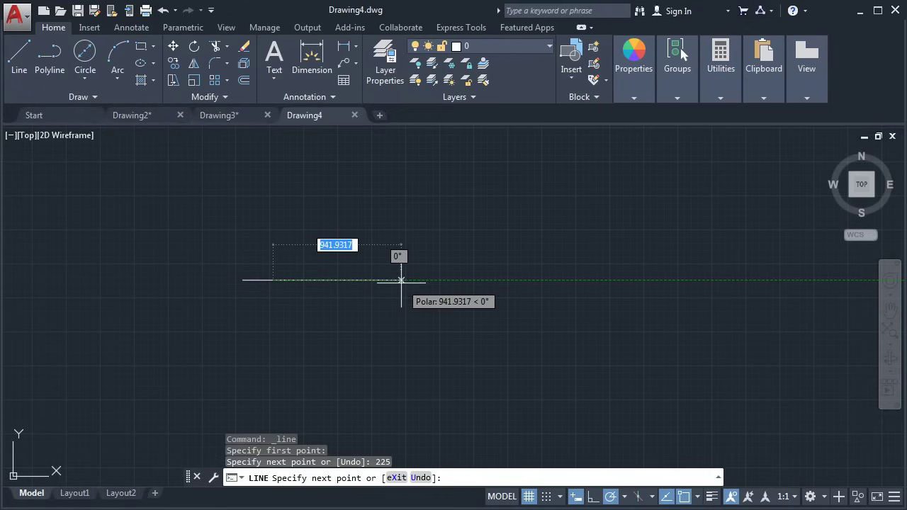
scroll(230, 283, up, 4)
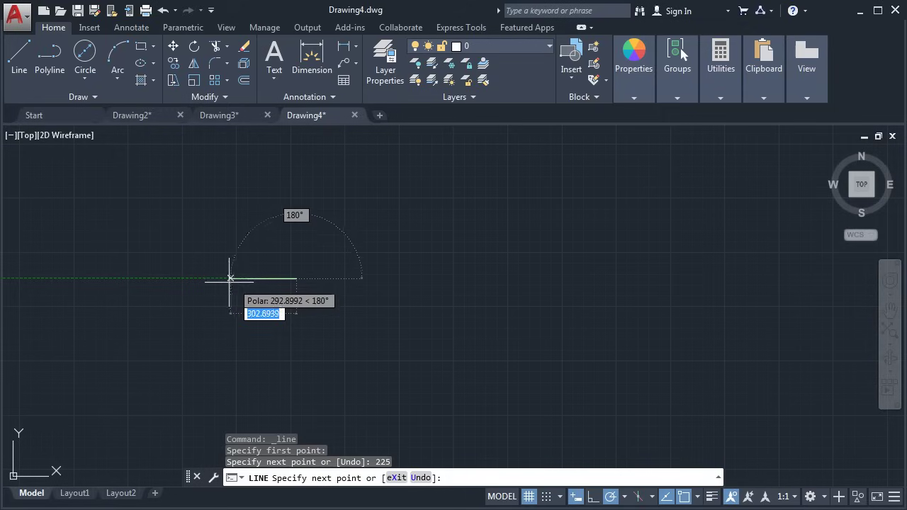
scroll(224, 283, up, 4)
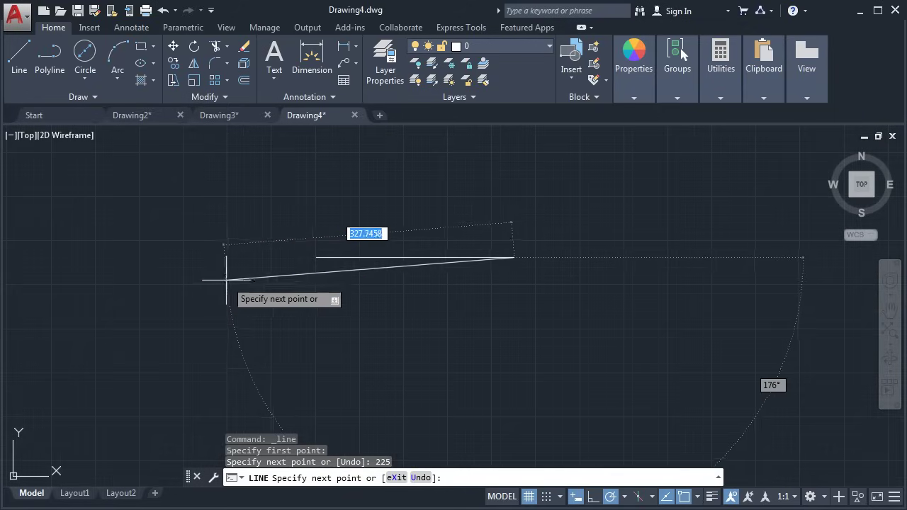
middle_drag(224, 284, 139, 293)
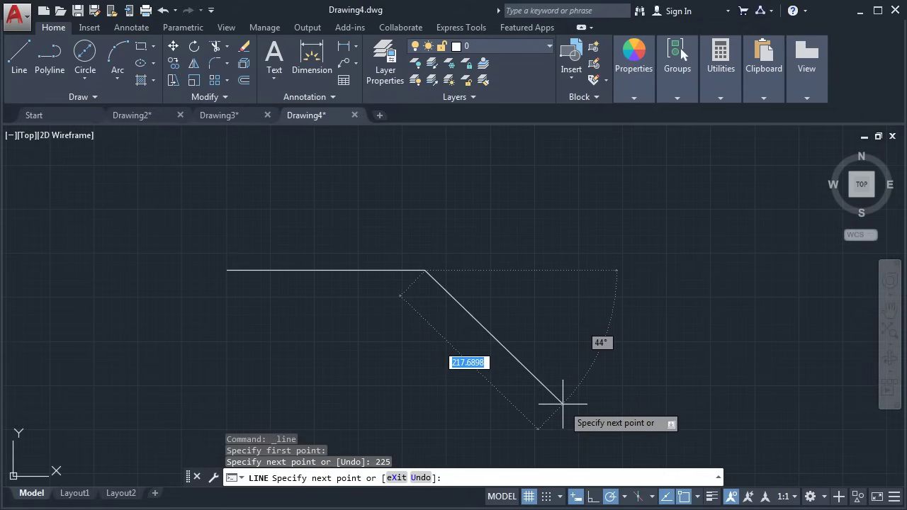
Add a 300-long line sloping down at 30°, finish, and check the reference PDF
text(300)
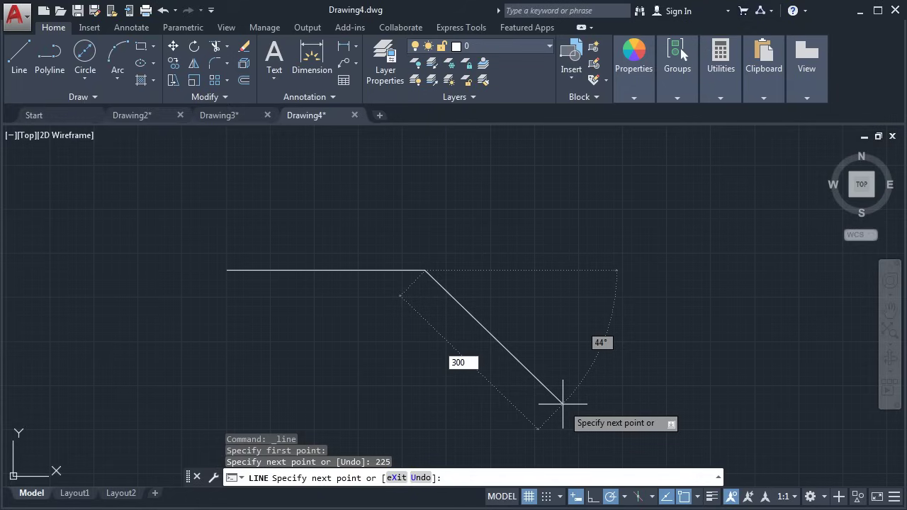
key(Tab)
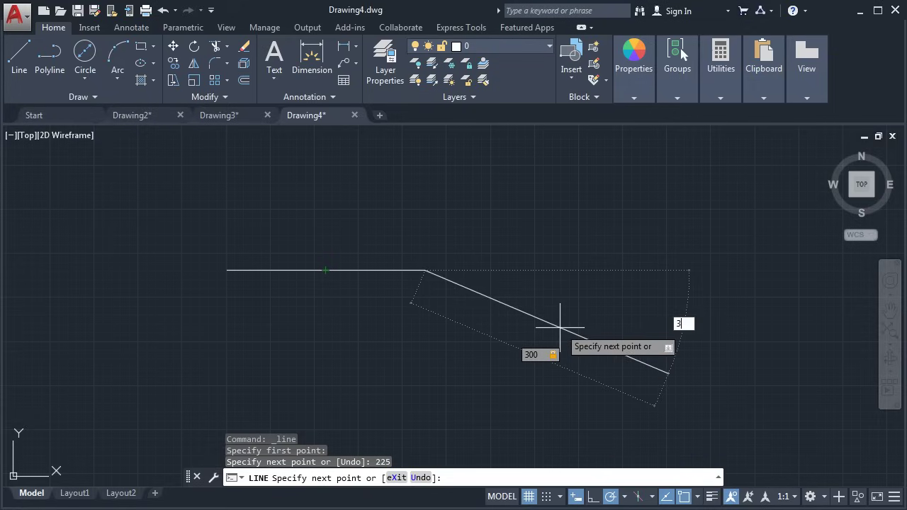
key(Return)
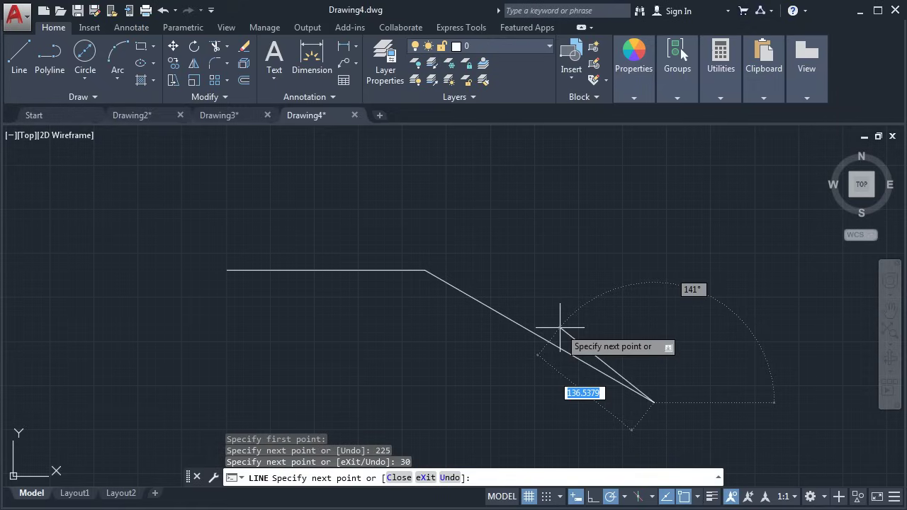
key(Return)
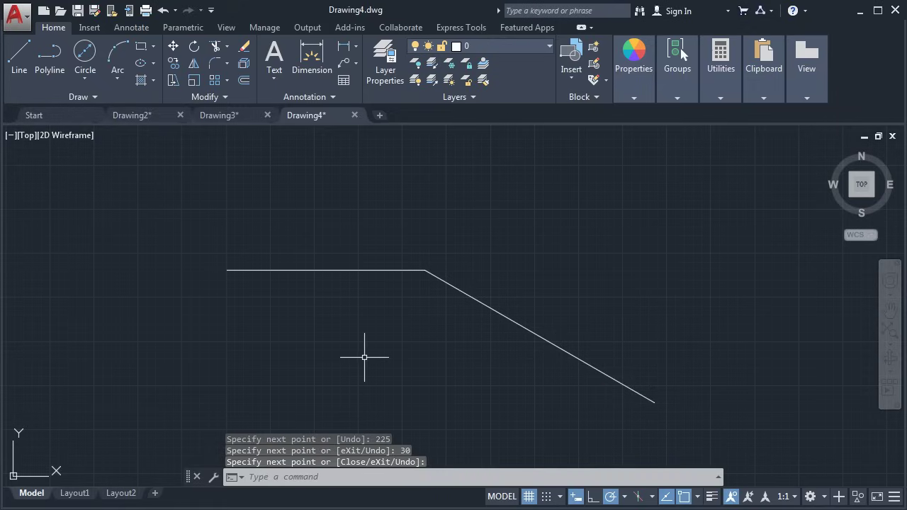
key(alt+Tab)
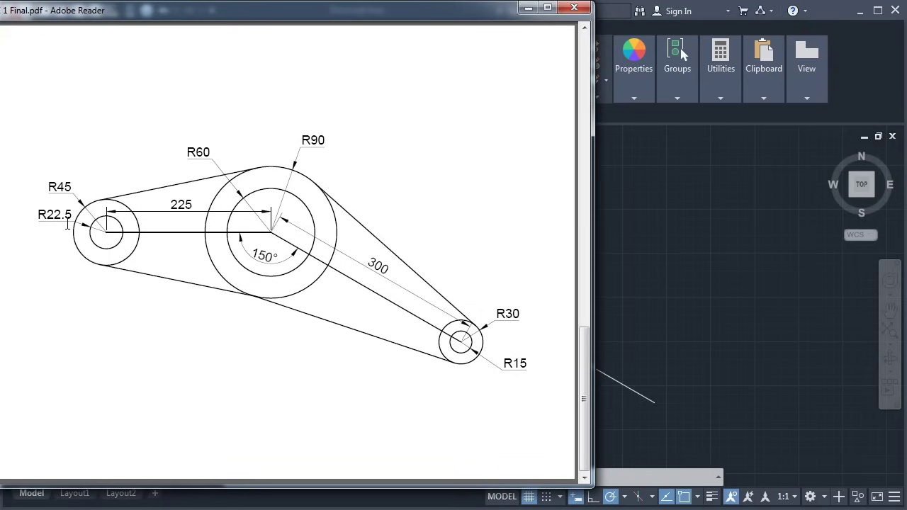
key(alt+Tab)
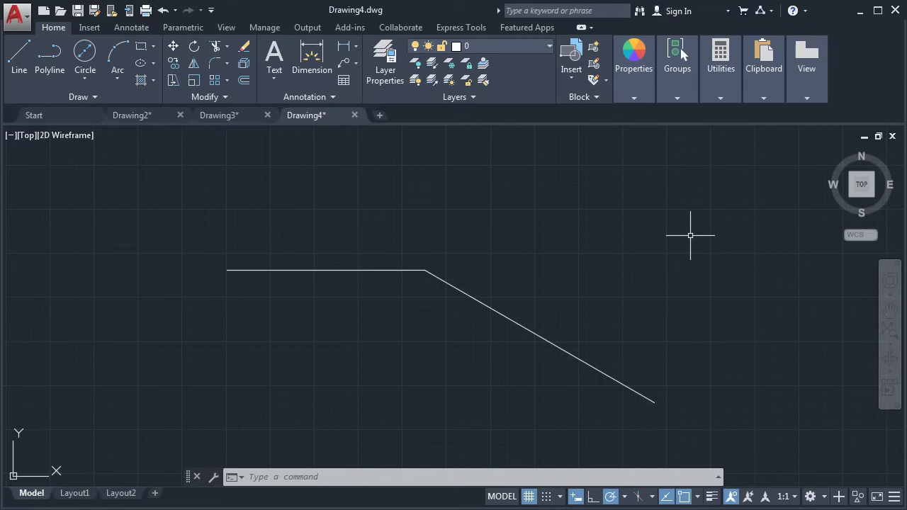
Draw concentric circles of radius 22.5 and 45 at the horizontal line's left end
click(84, 80)
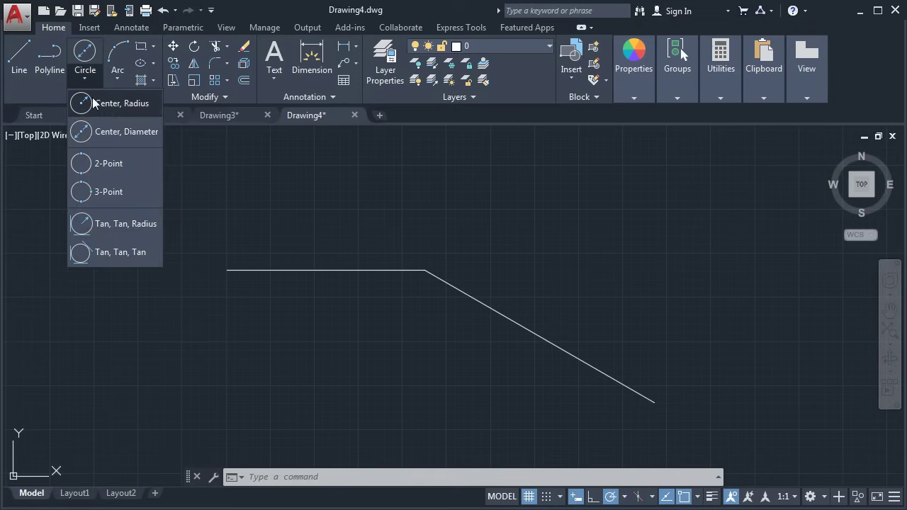
click(96, 104)
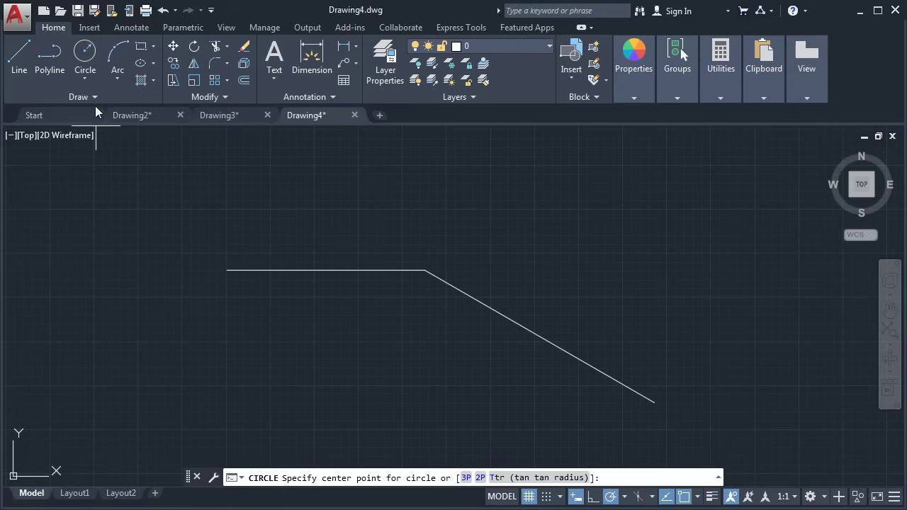
click(227, 270)
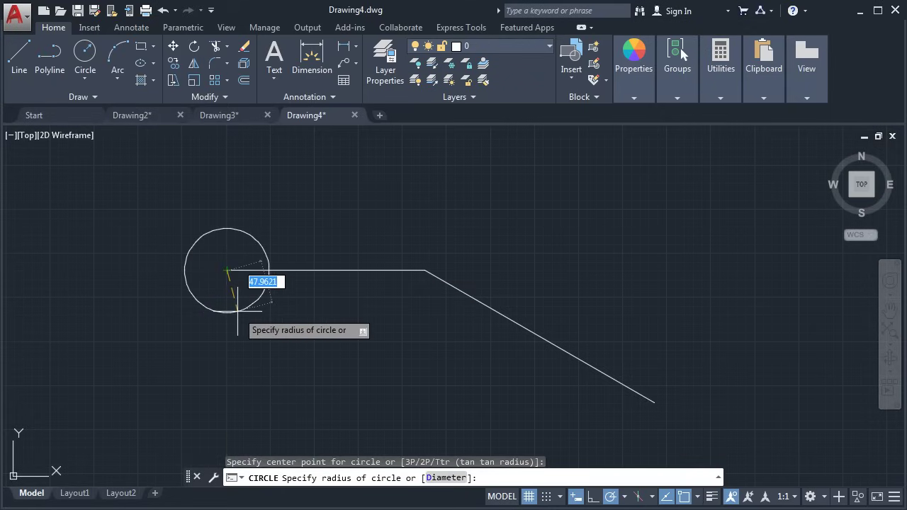
text(22.5)
key(Return)
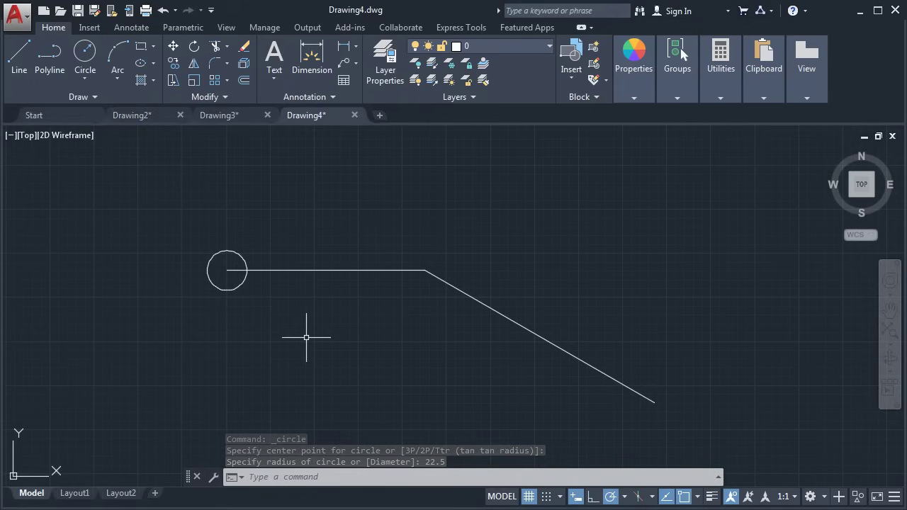
key(Return)
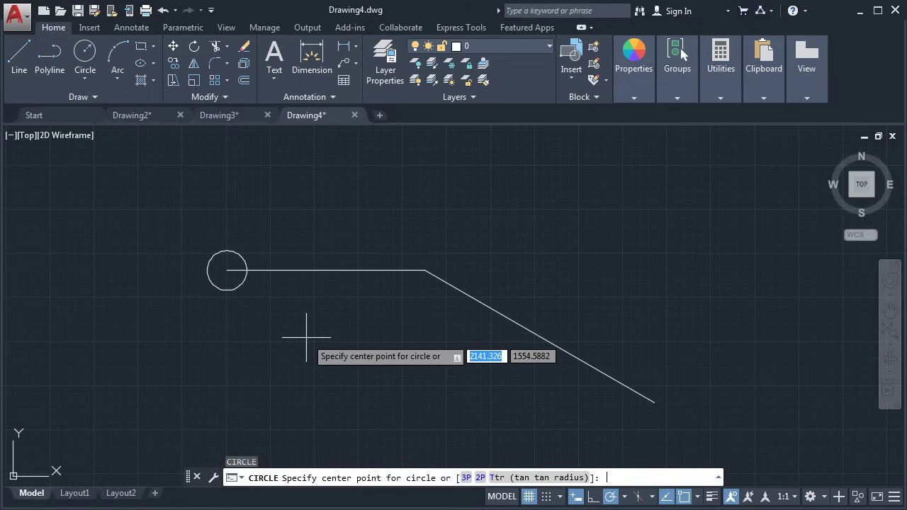
click(227, 270)
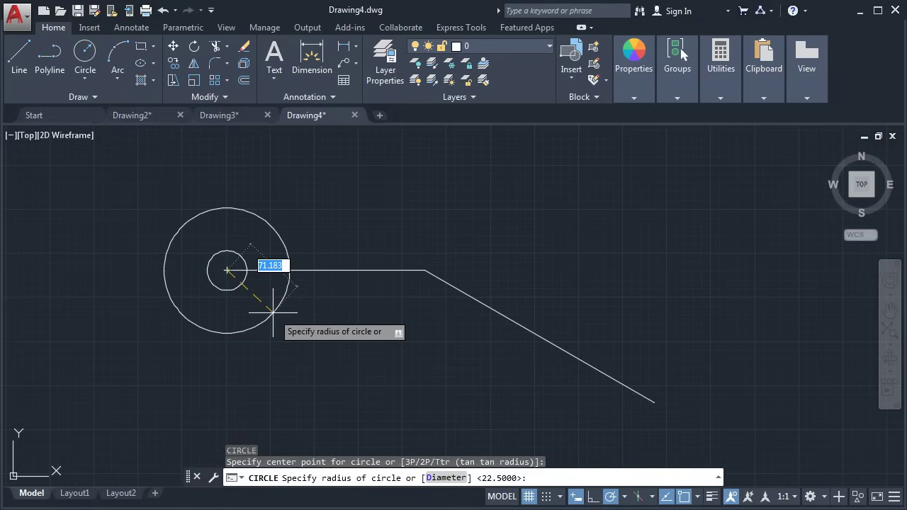
text(45)
key(Return)
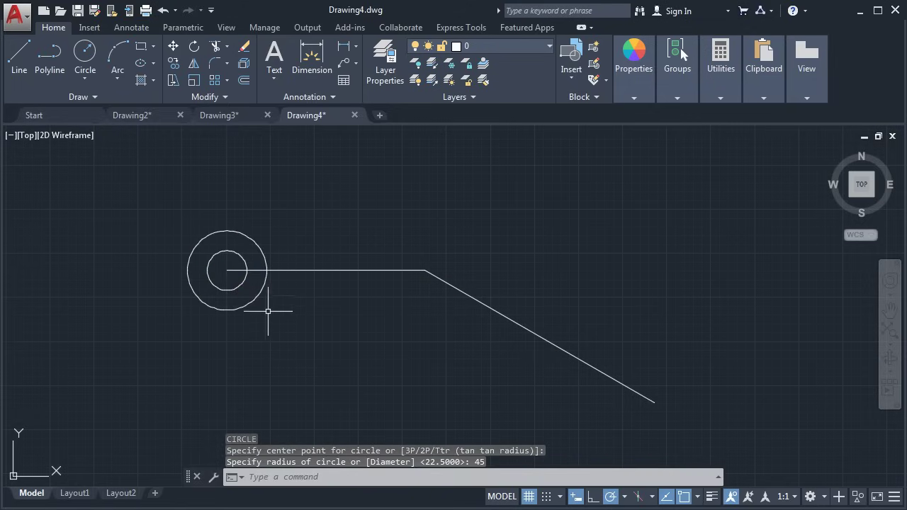
Add concentric R90 and R60 circles where the two centre lines meet
key(alt+Tab)
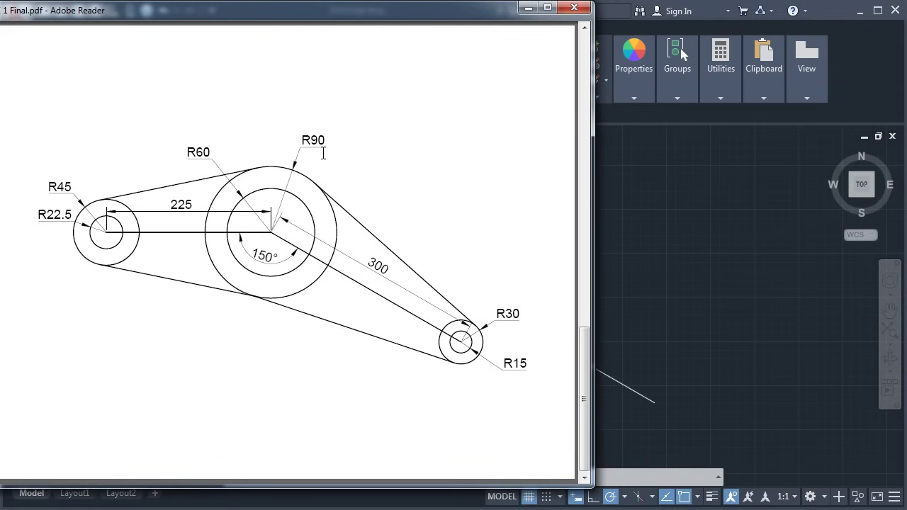
click(643, 250)
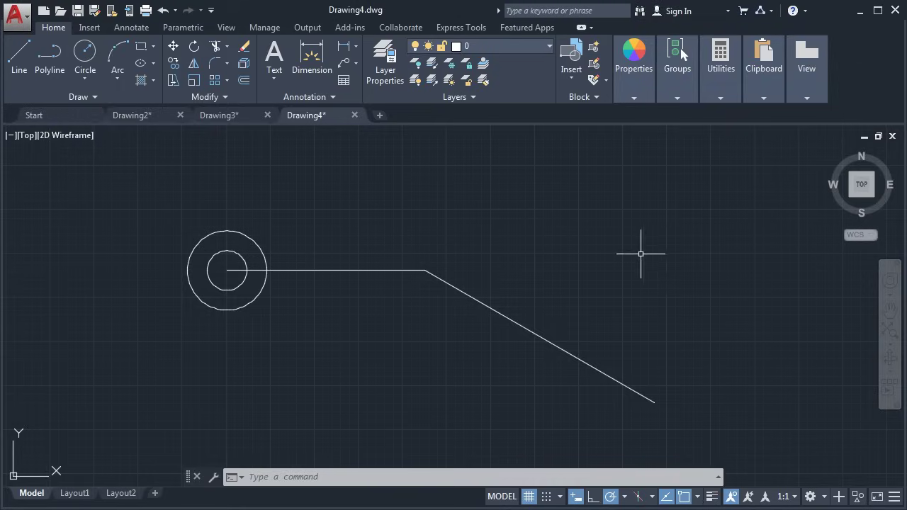
key(Return)
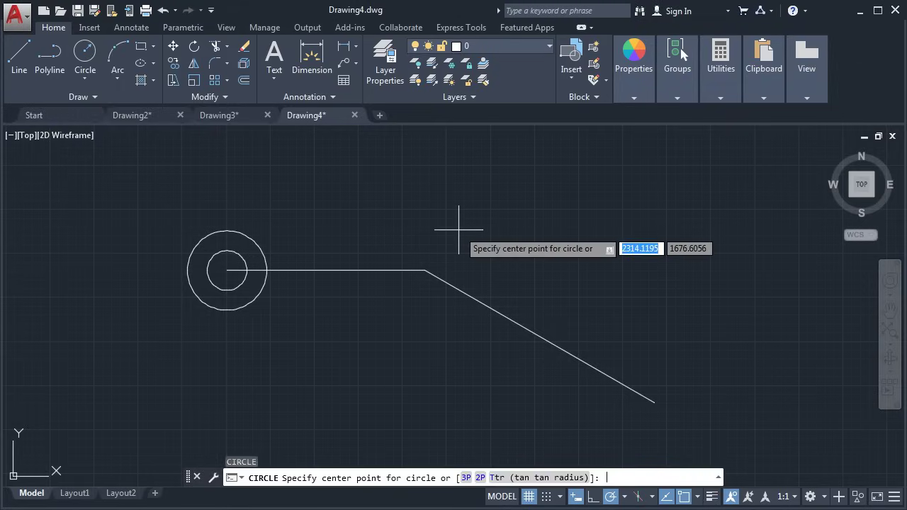
click(426, 270)
text(90)
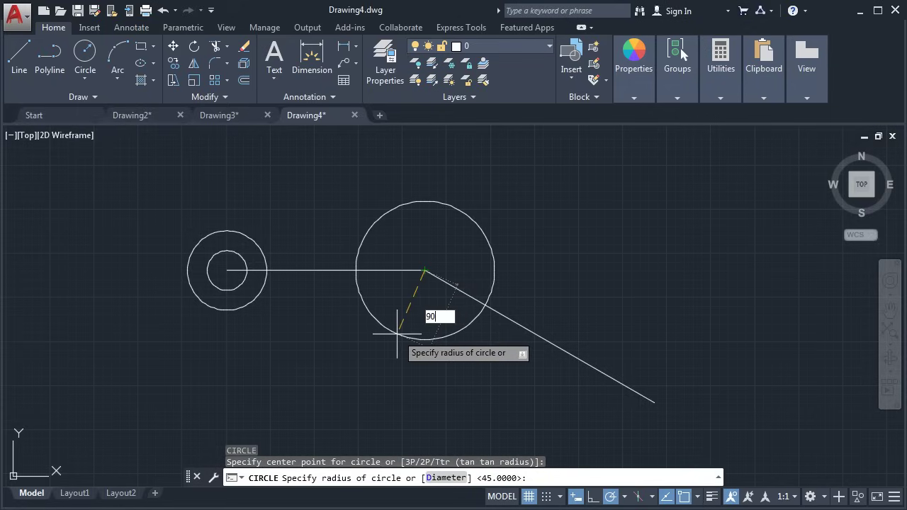
key(Return)
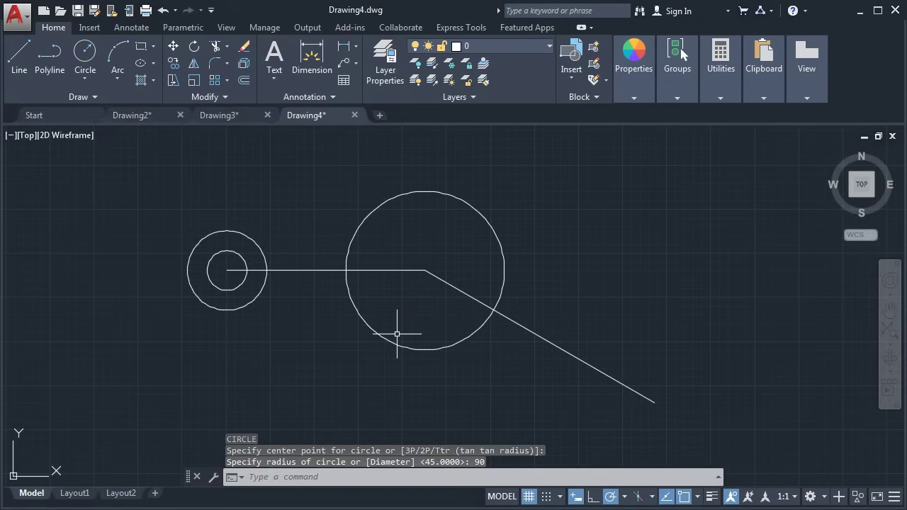
key(Return)
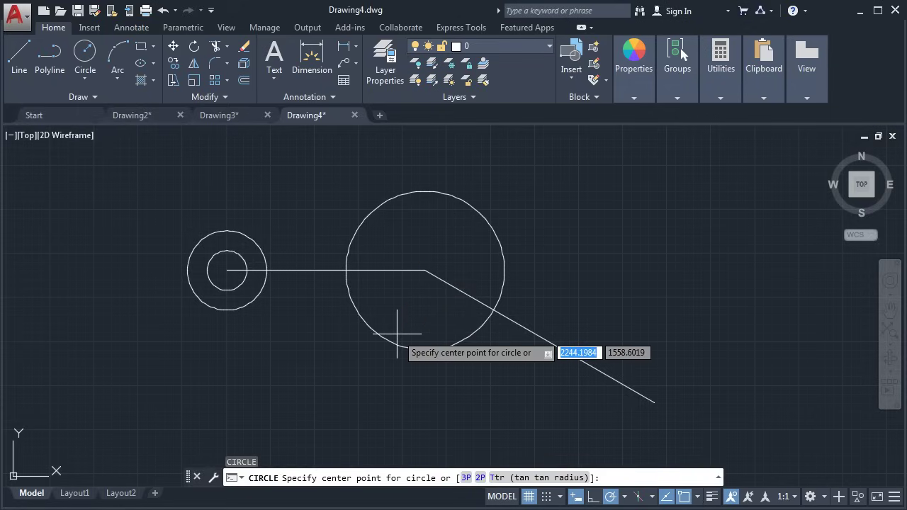
click(425, 270)
text(60)
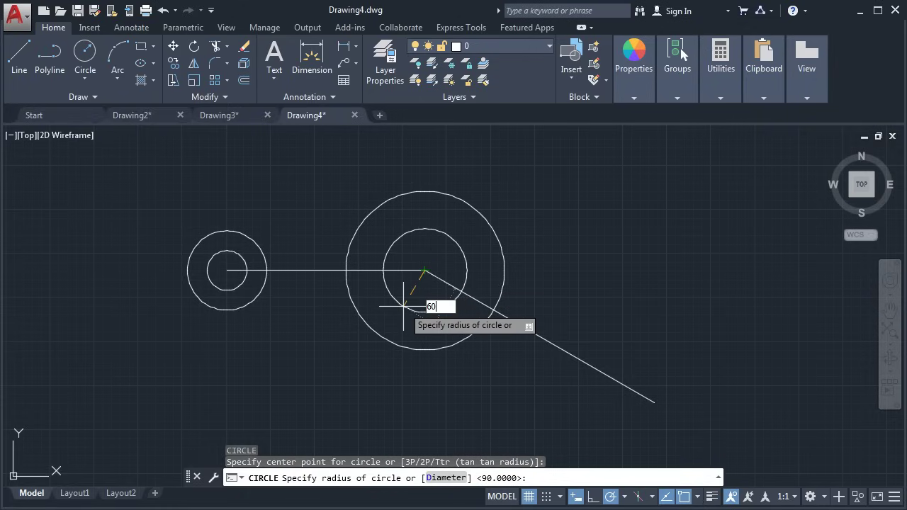
key(Return)
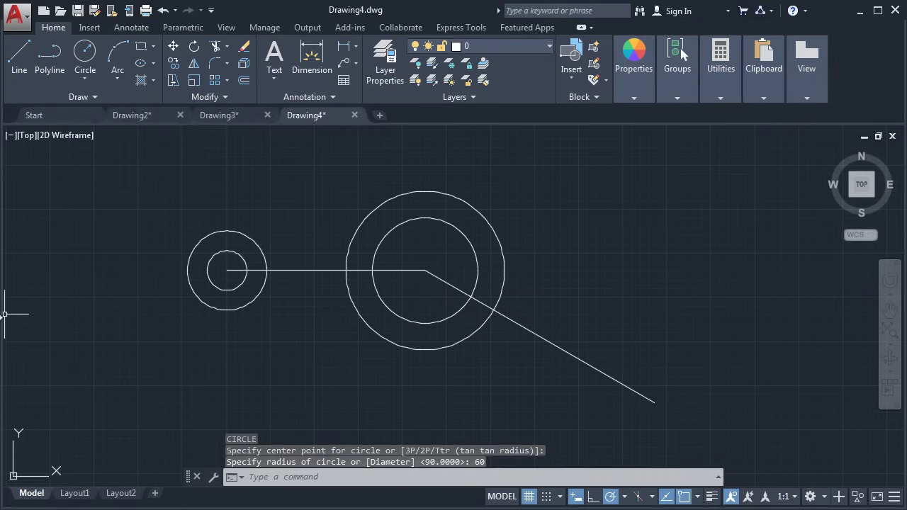
Add concentric R15 and R30 circles at the slanted line's far end
key(alt+Tab)
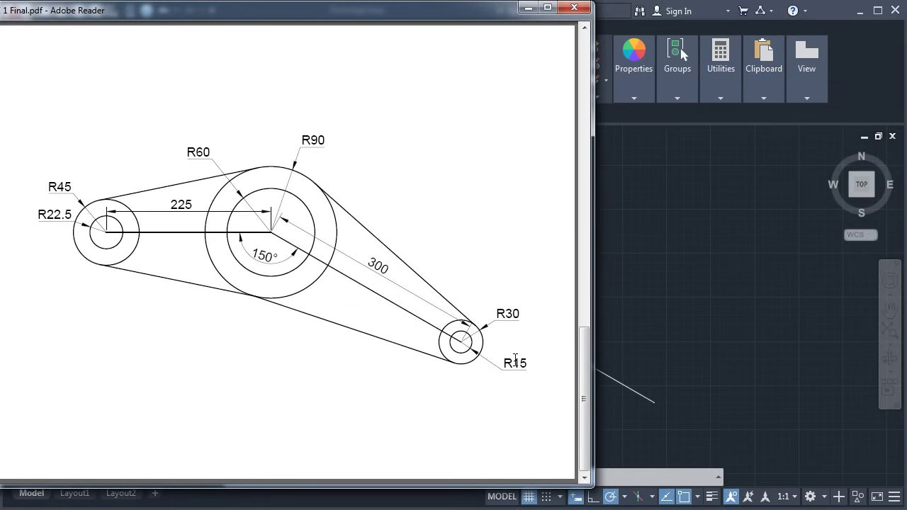
key(alt+Tab)
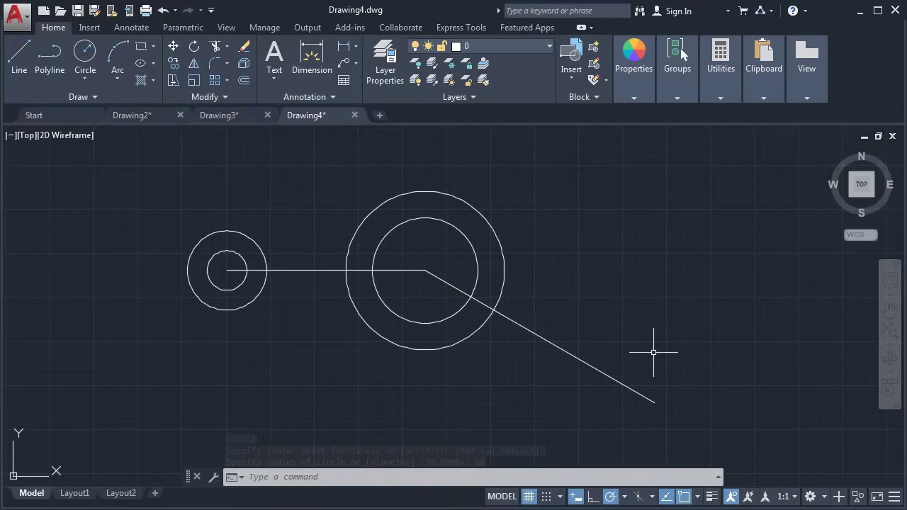
text(c)
key(Return)
click(646, 387)
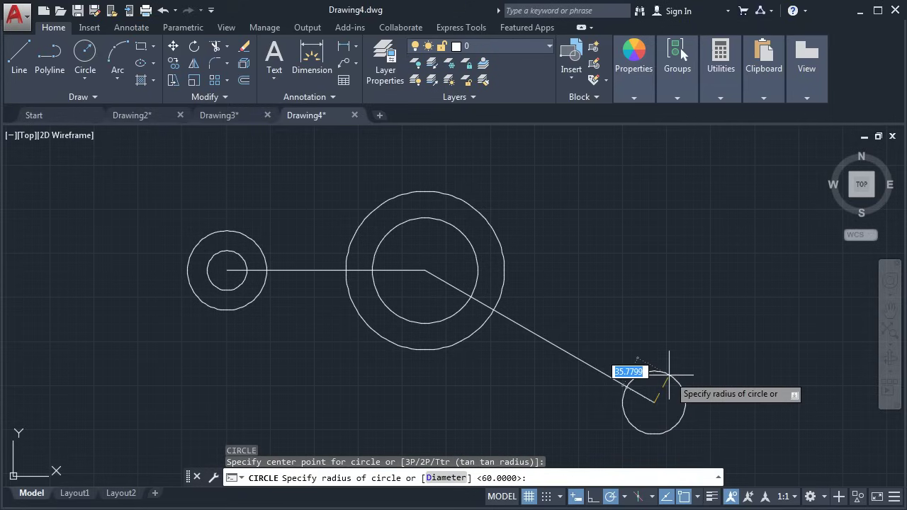
text(15)
key(Return)
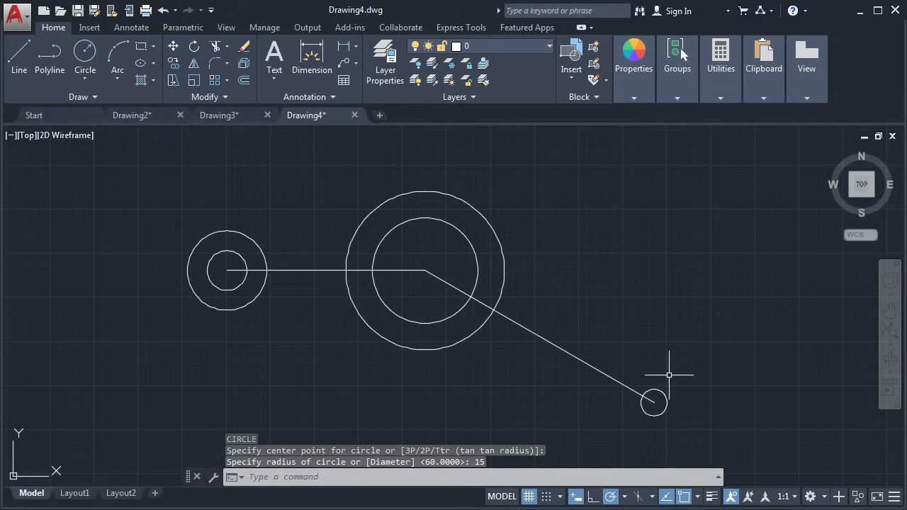
key(Return)
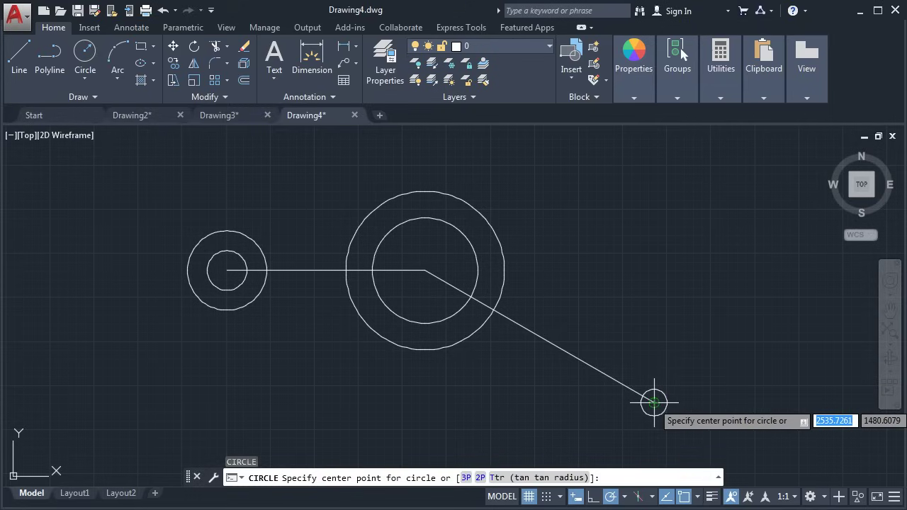
click(654, 402)
text(30)
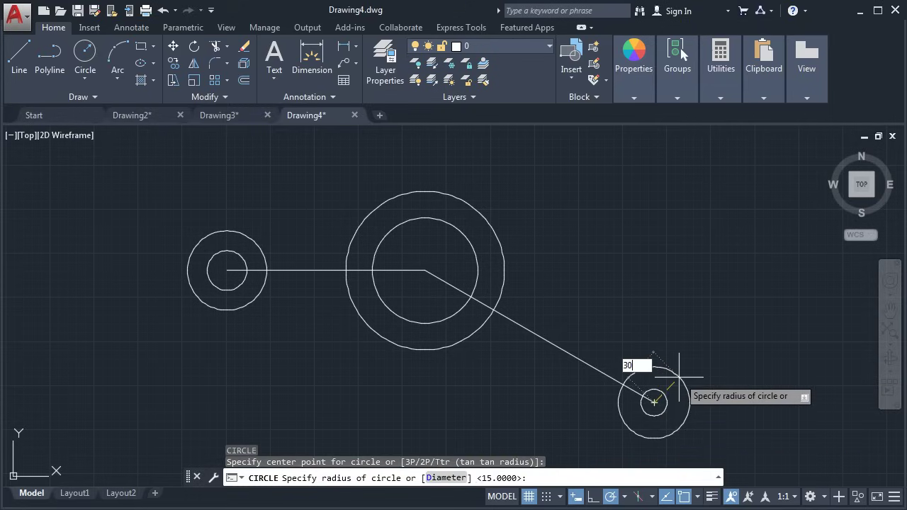
key(Return)
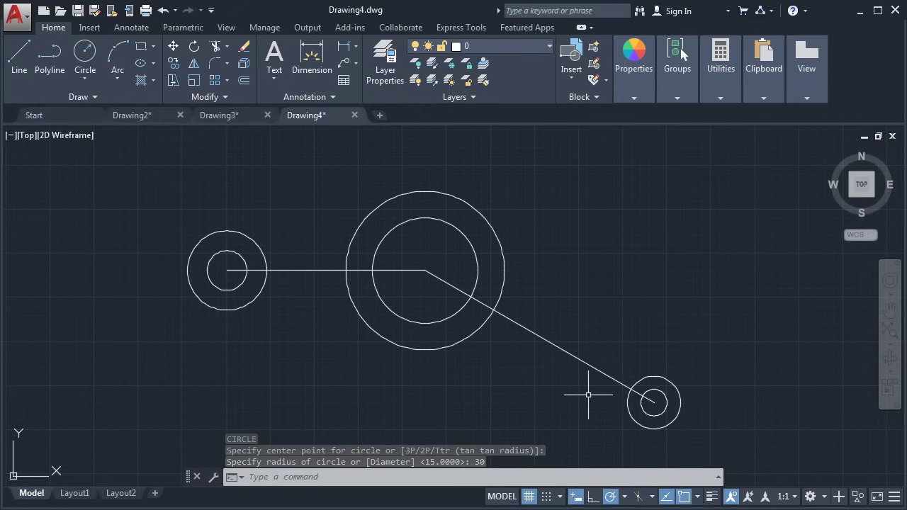
click(20, 71)
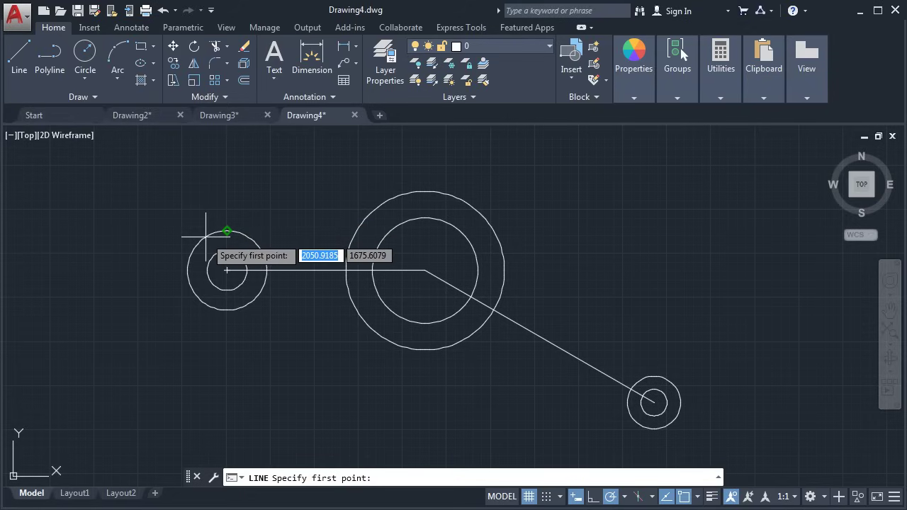
Draw a top line tangent from the left outer circle to the large circle's top
shift+right_click(280, 179)
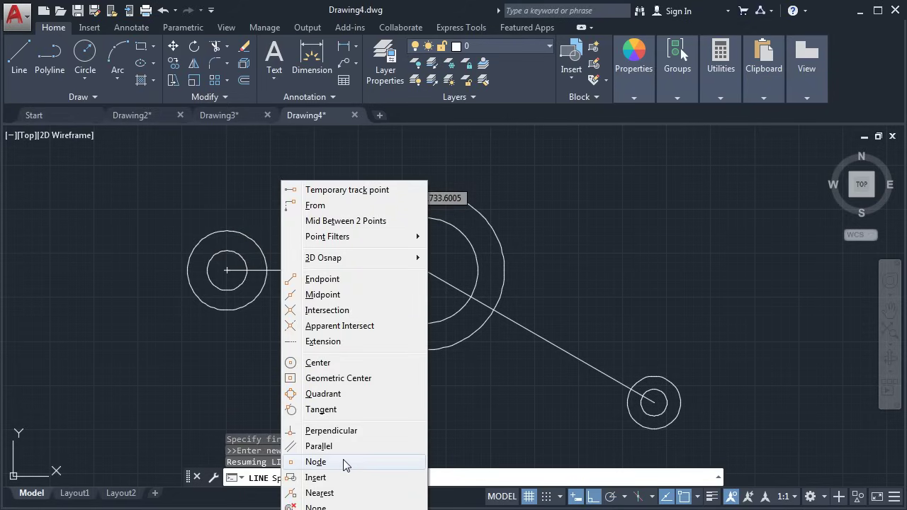
click(319, 409)
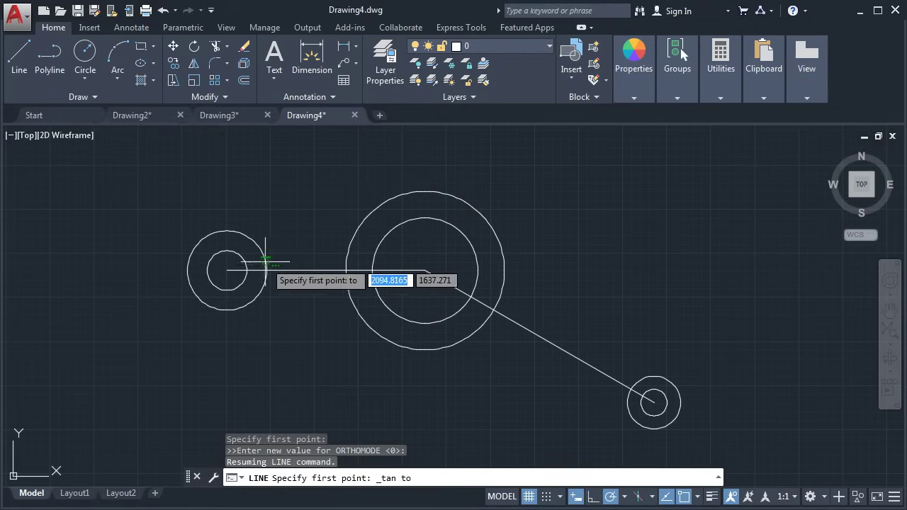
click(209, 234)
shift+right_click(310, 174)
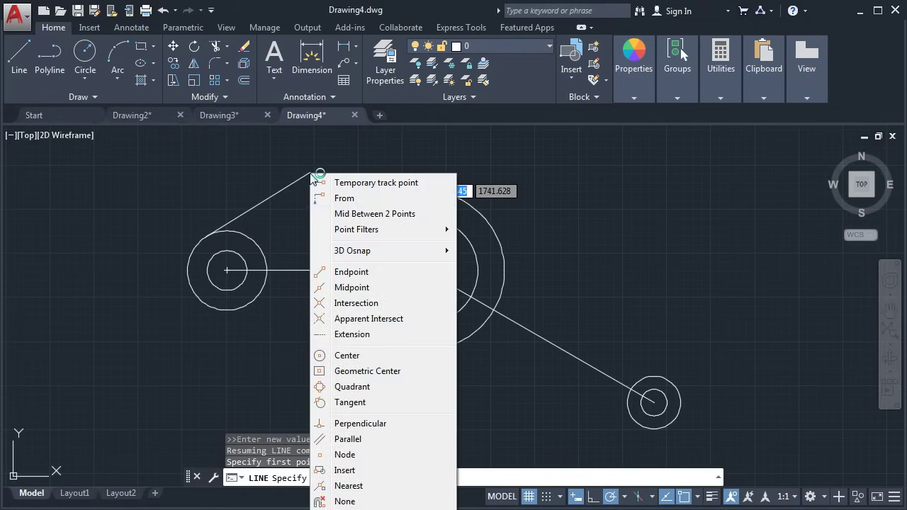
click(368, 402)
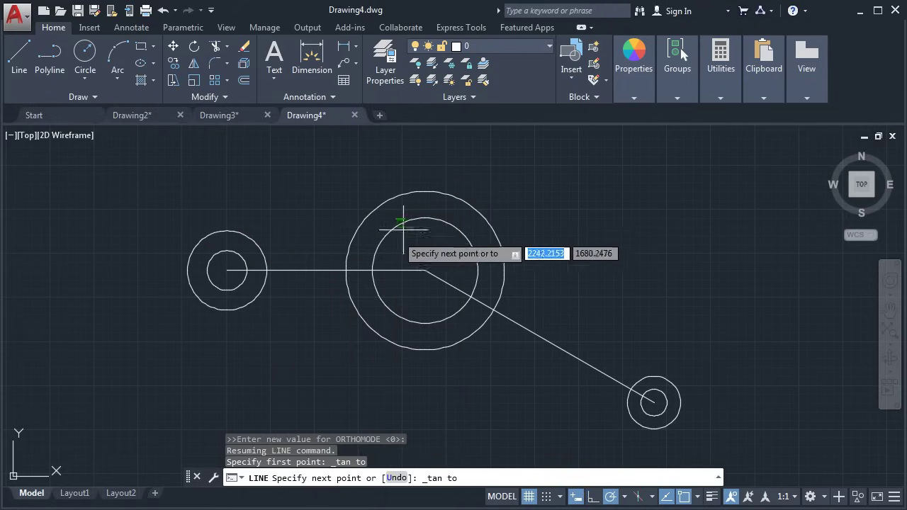
click(392, 193)
key(Return)
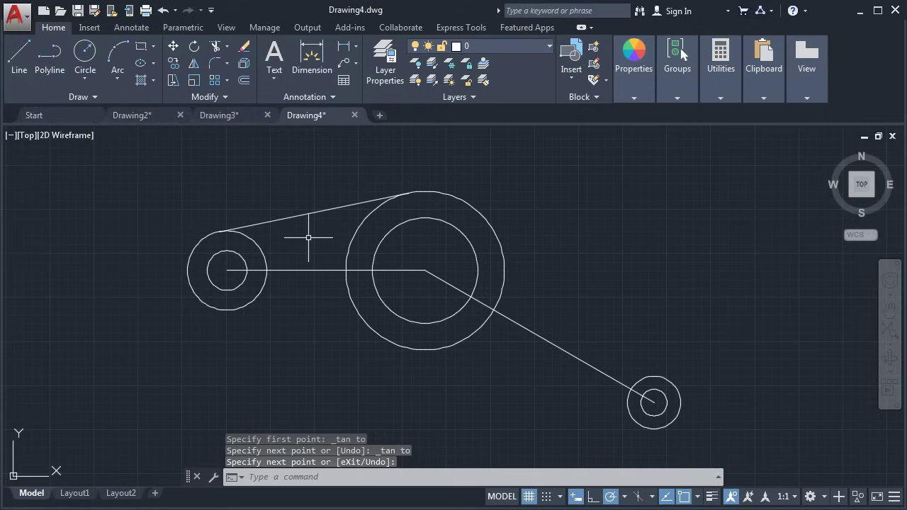
Set running snaps to Tangent with Quadrant and Centre off, and start the bottom tangent line
click(699, 498)
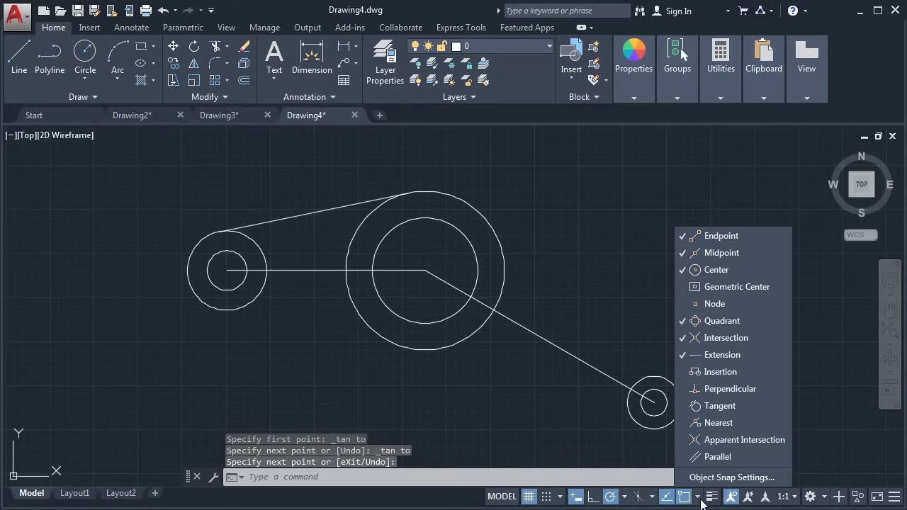
click(740, 411)
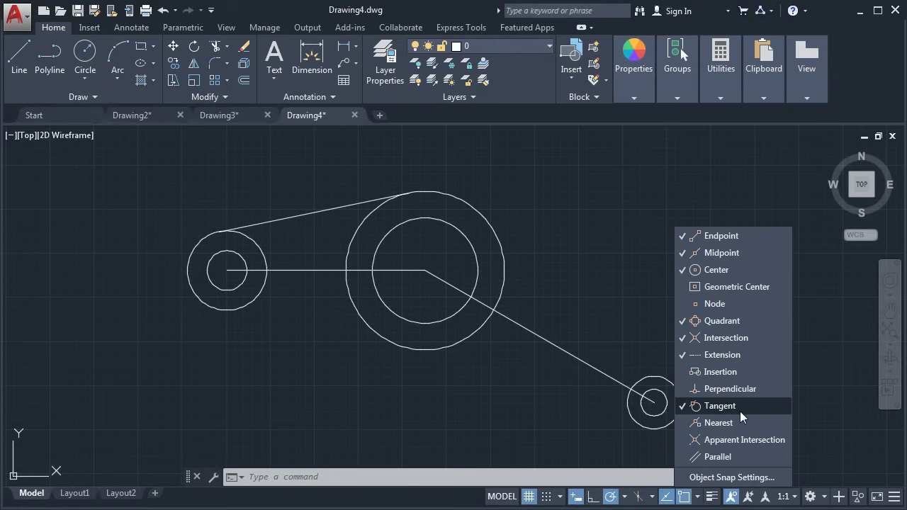
click(721, 325)
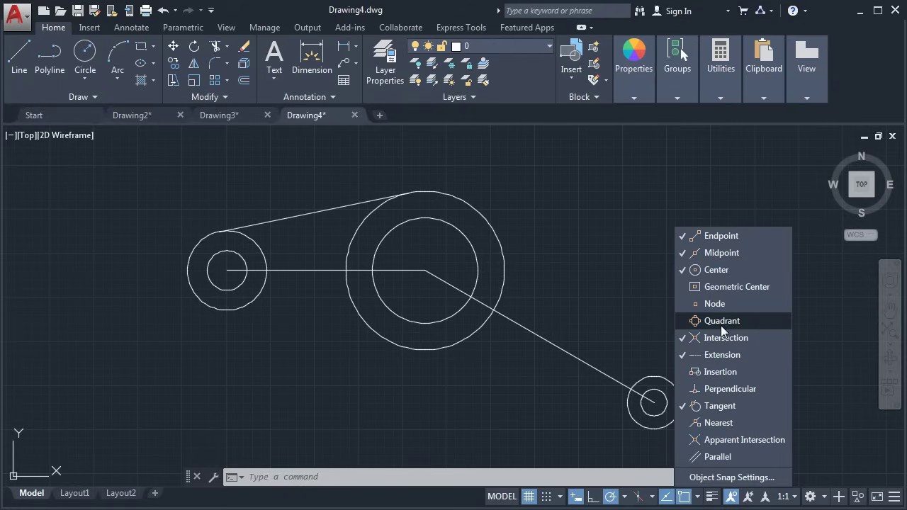
click(728, 273)
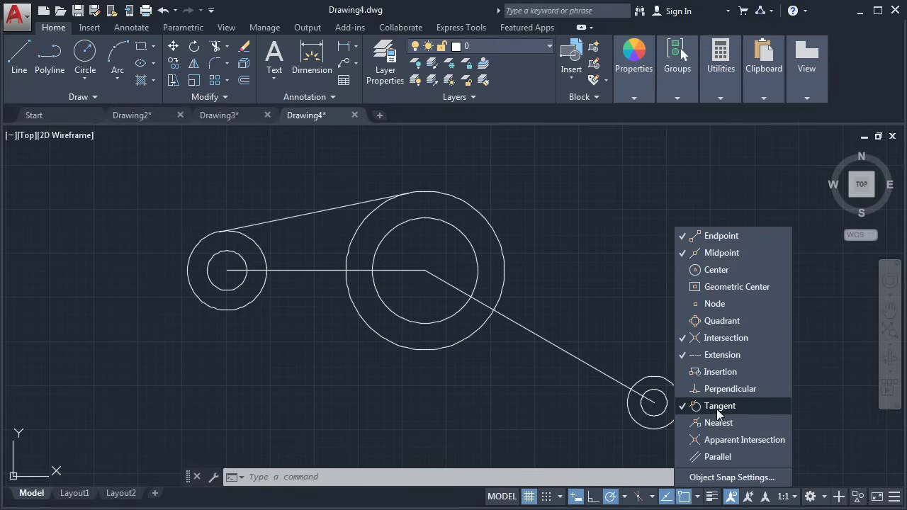
click(447, 414)
click(19, 53)
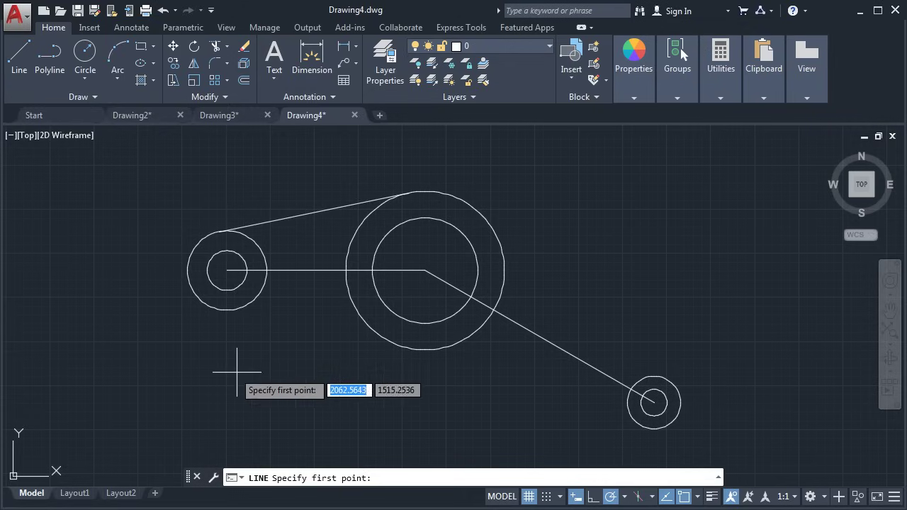
click(224, 310)
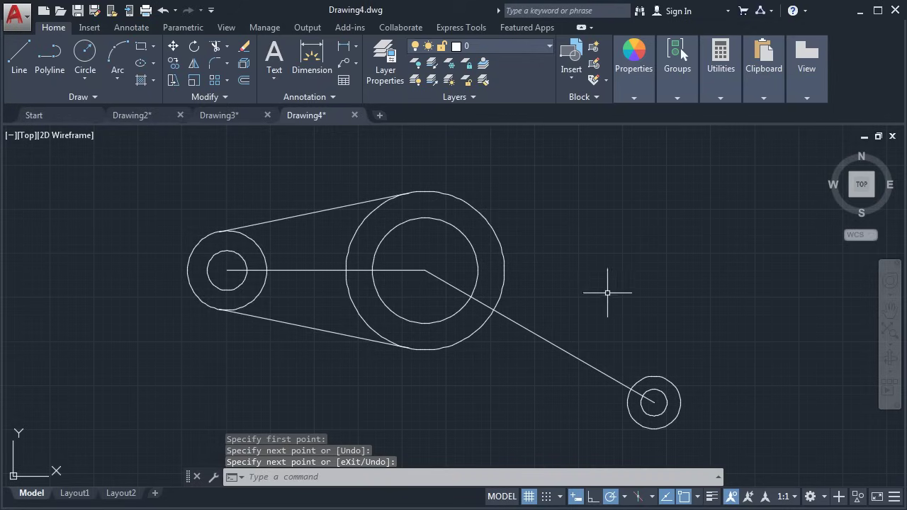
Draw top and bottom tangent lines from the large circle to the R30 end circle
key(Return)
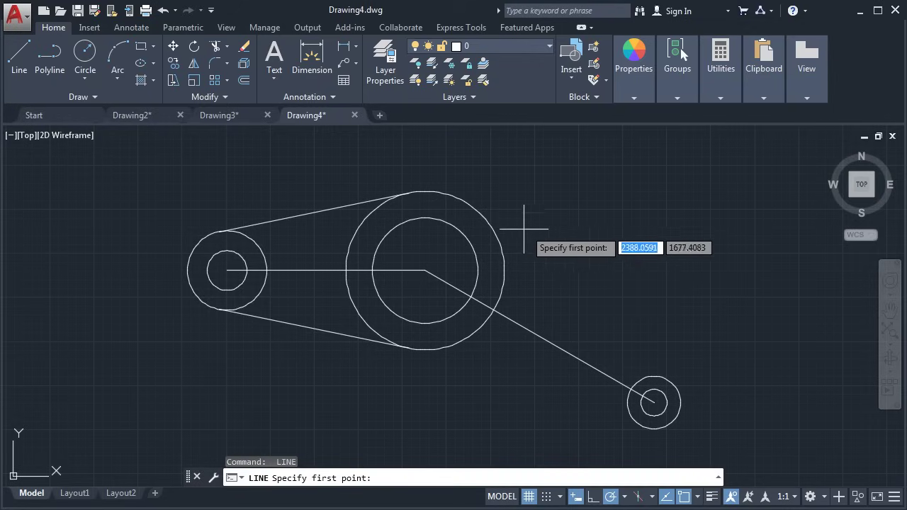
click(485, 219)
click(652, 369)
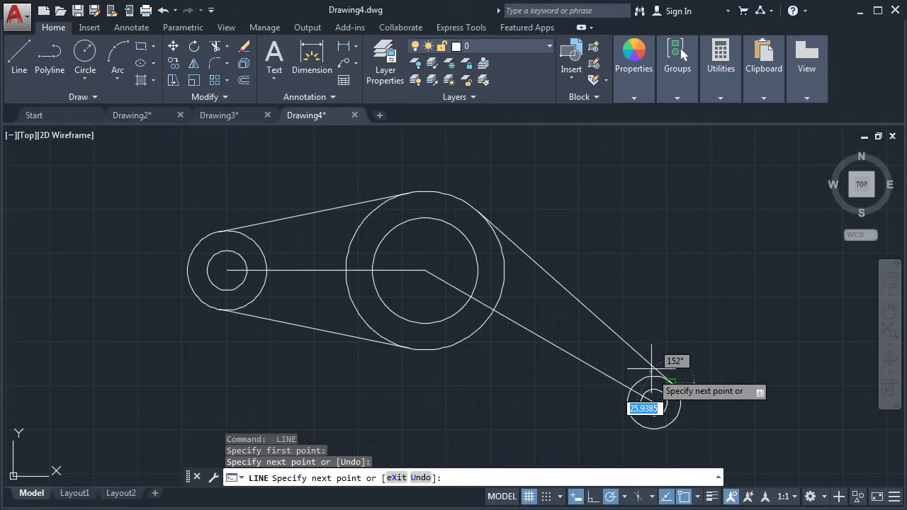
key(Return)
key(Return)
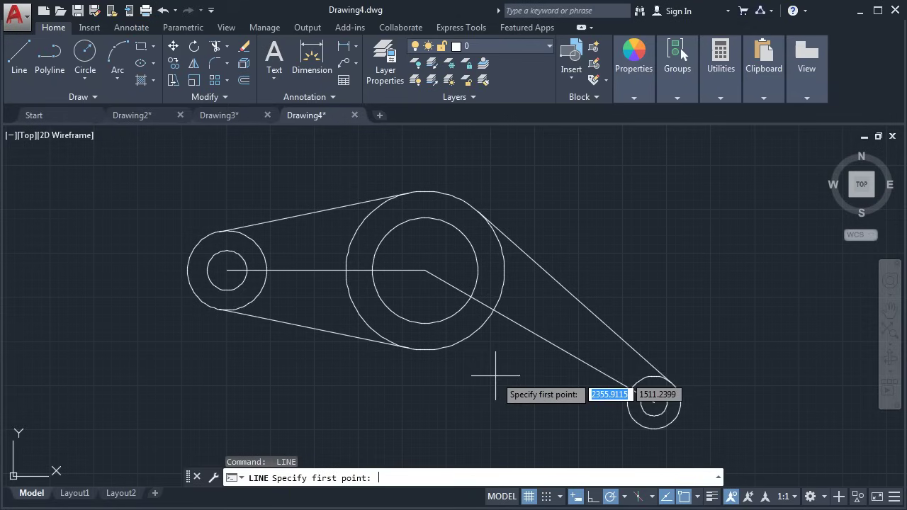
click(429, 347)
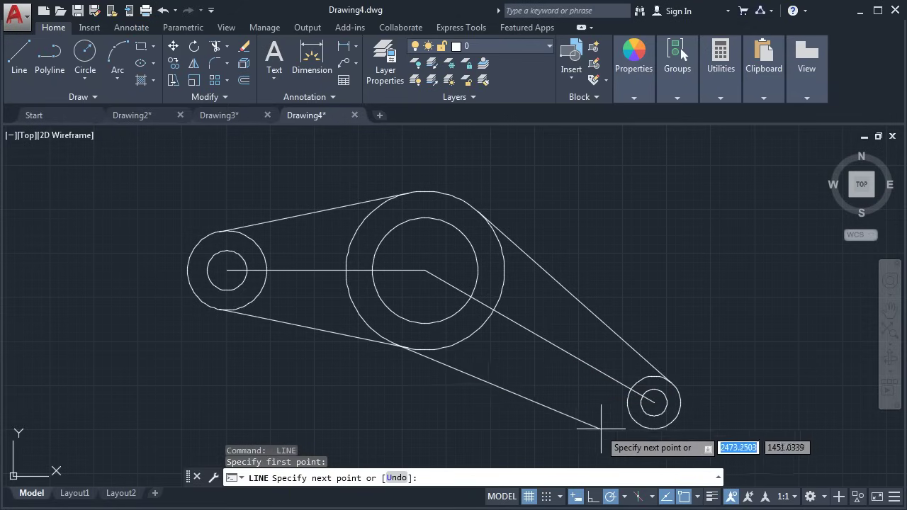
click(638, 424)
key(Return)
Compare the drawing with the reference PDF and zoom to fit the whole linkage outline
middle_drag(370, 378, 561, 364)
key(alt+Tab)
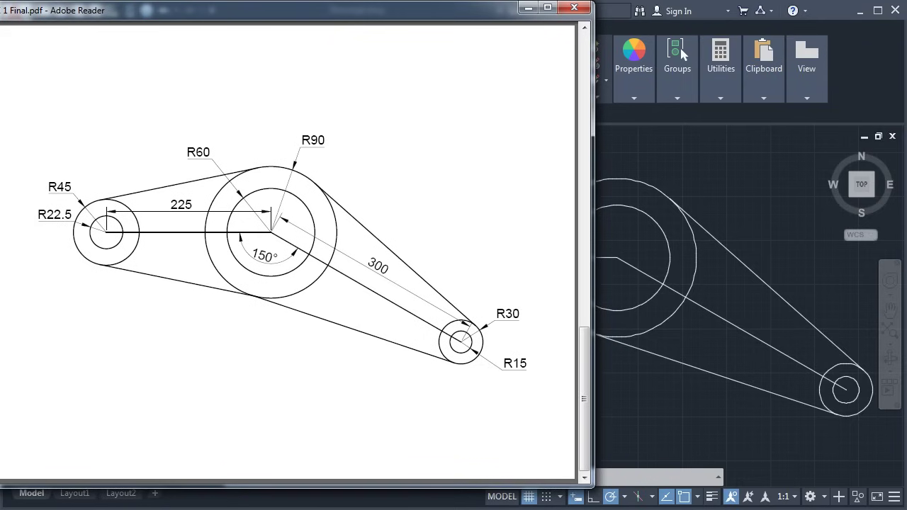
click(618, 398)
middle_click(477, 352)
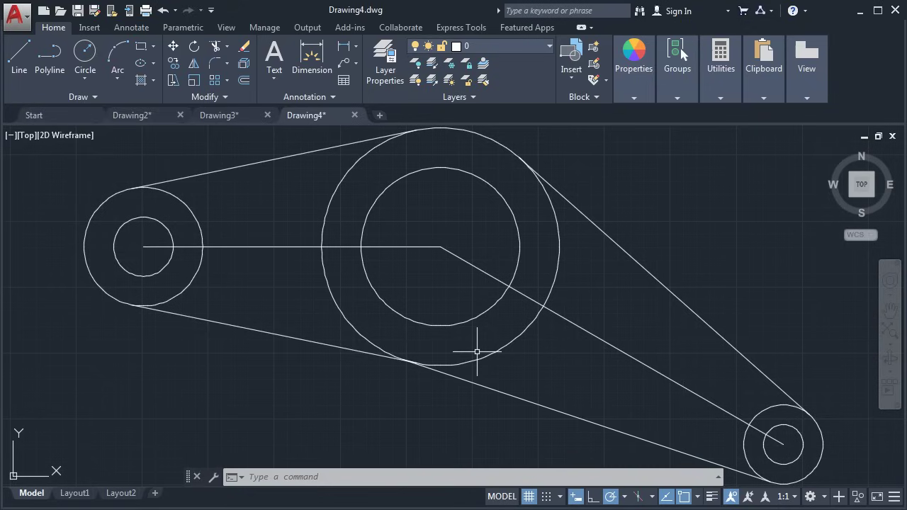